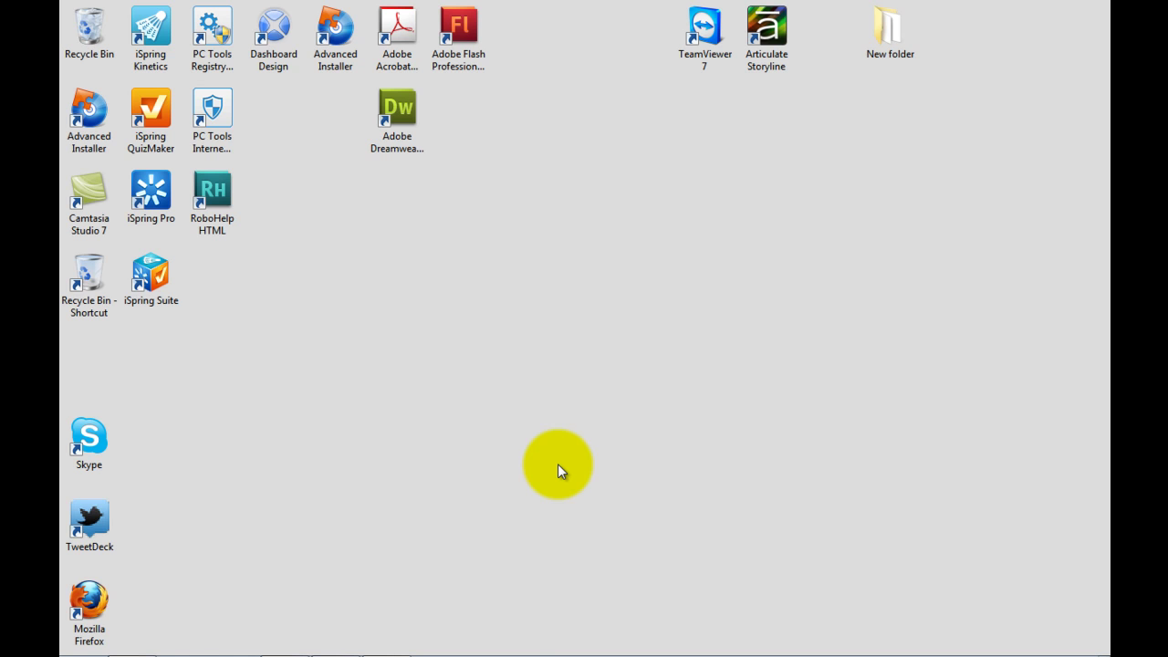
- Switch to the sample presentation in PowerPoint and start adding a SlideDynamic navigation menu template launched on mouse click
{"action": "mouse_move", "coordinate": [440, 654]}
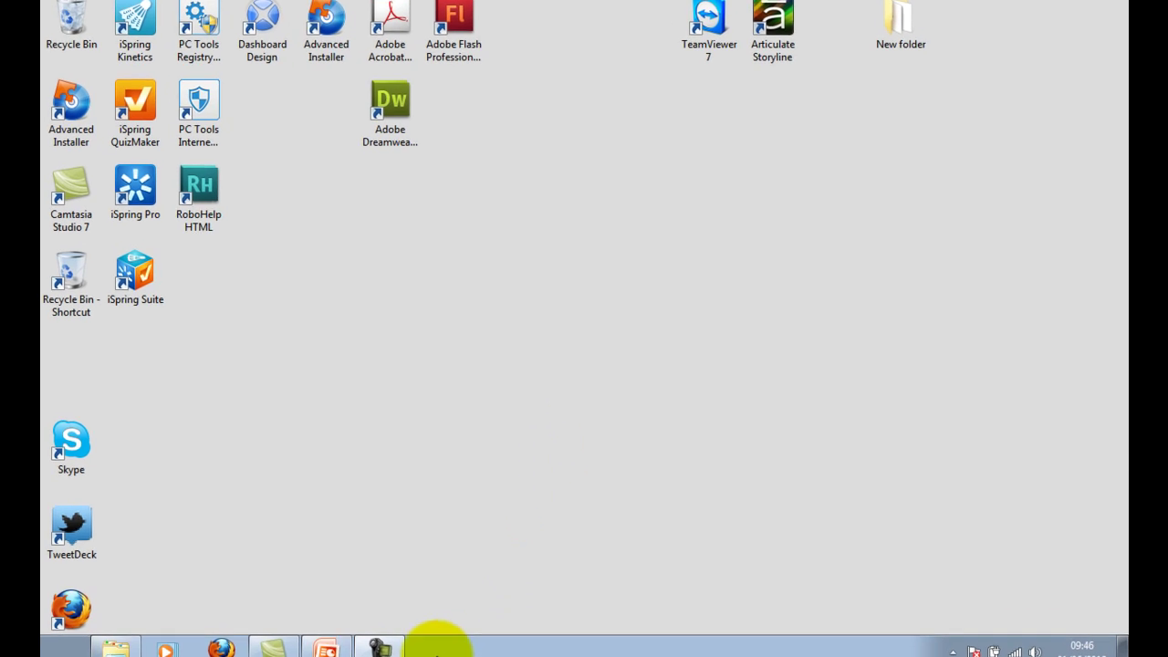
{"action": "left_click", "coordinate": [326, 648]}
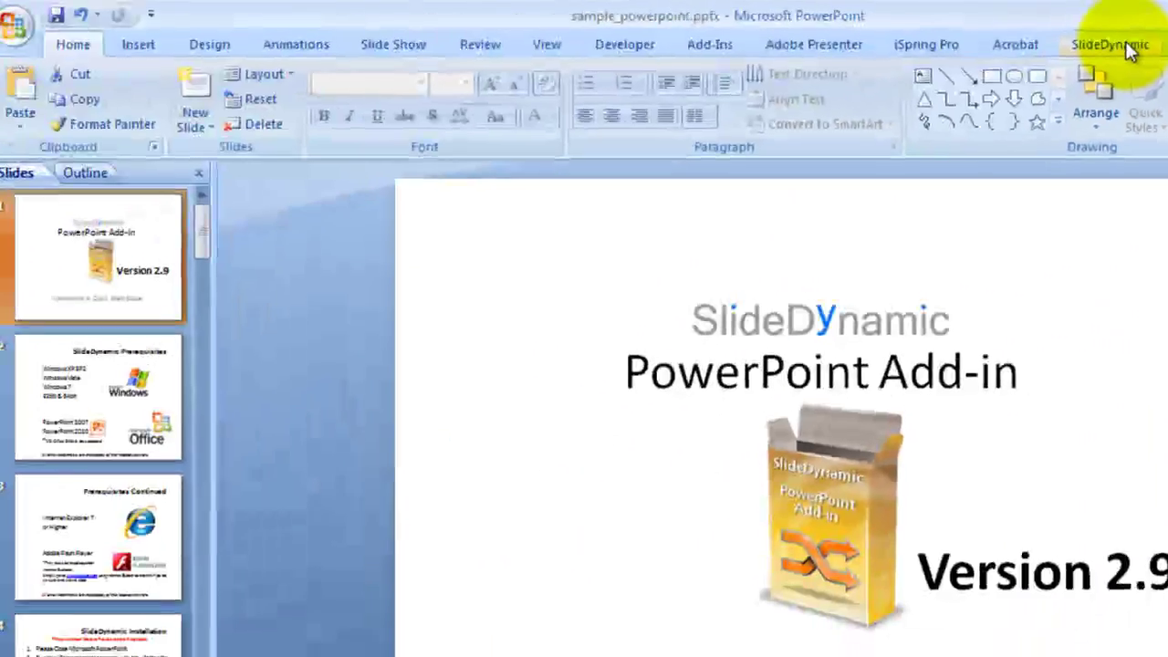
{"action": "left_click", "coordinate": [932, 71]}
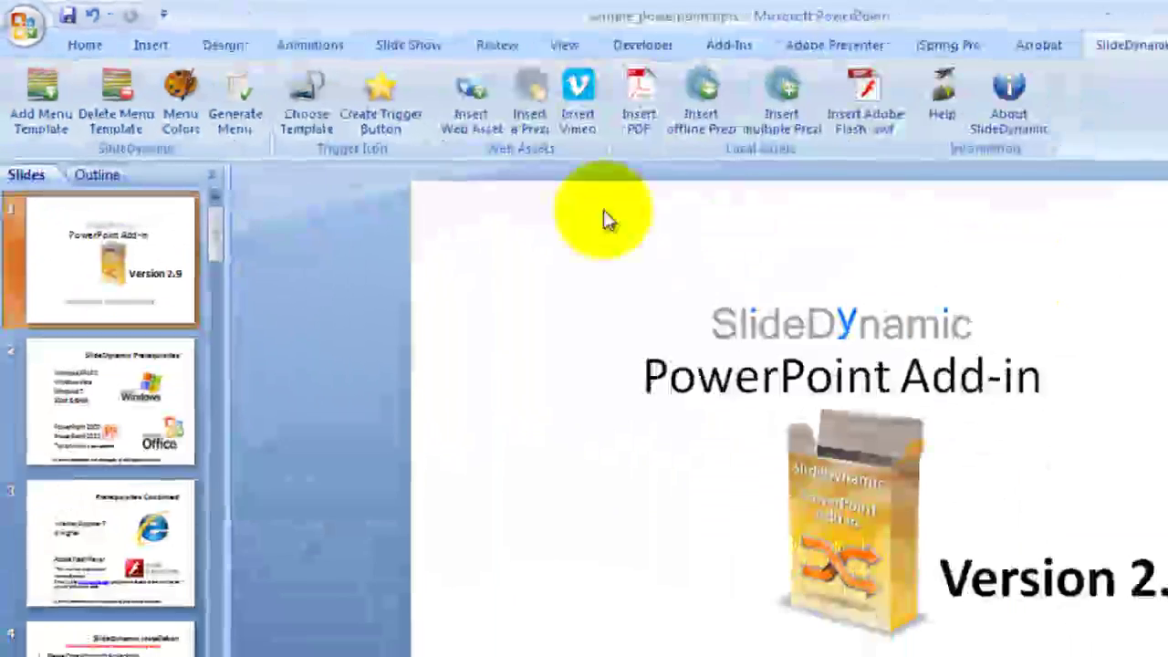
{"action": "left_click", "coordinate": [55, 112]}
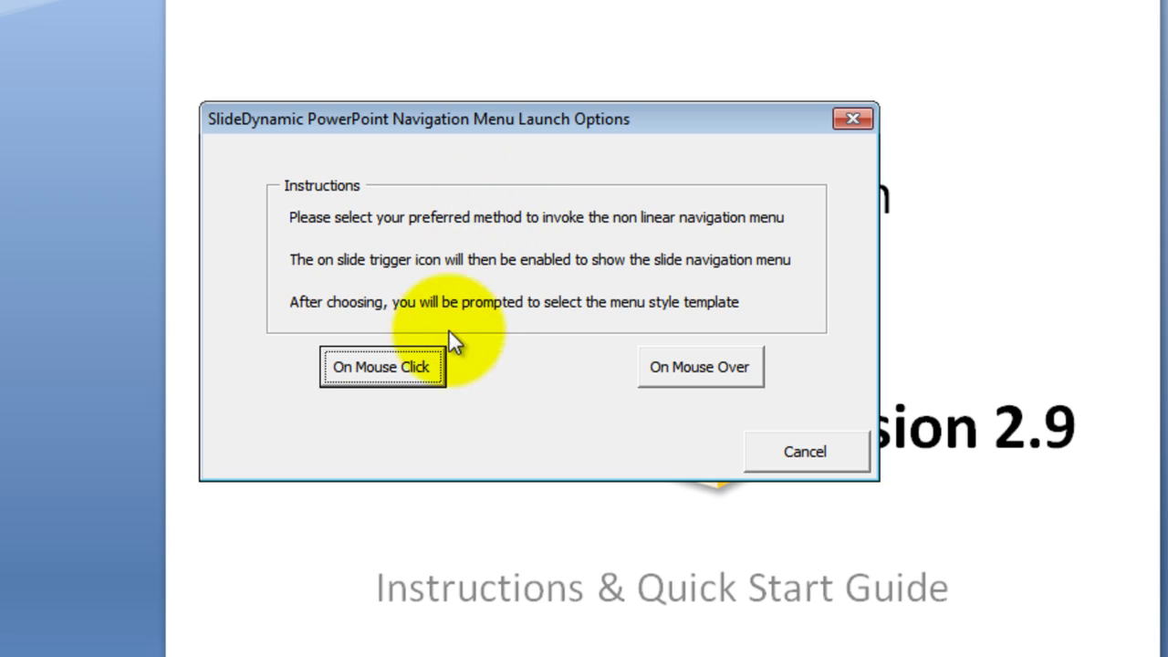
{"action": "left_click", "coordinate": [403, 363]}
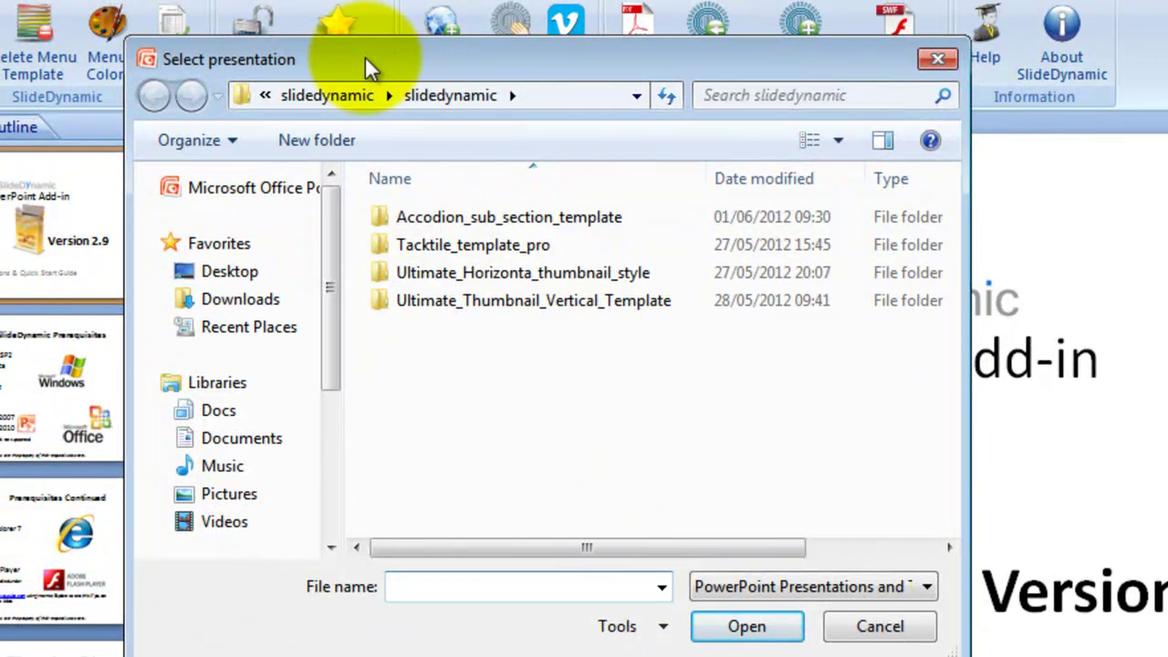
- Choose select_this_template.pptx from the Accodion_sub_section_template folder as the menu style template
{"action": "left_click_drag", "start_coordinate": [375, 59], "coordinate": [590, 90]}
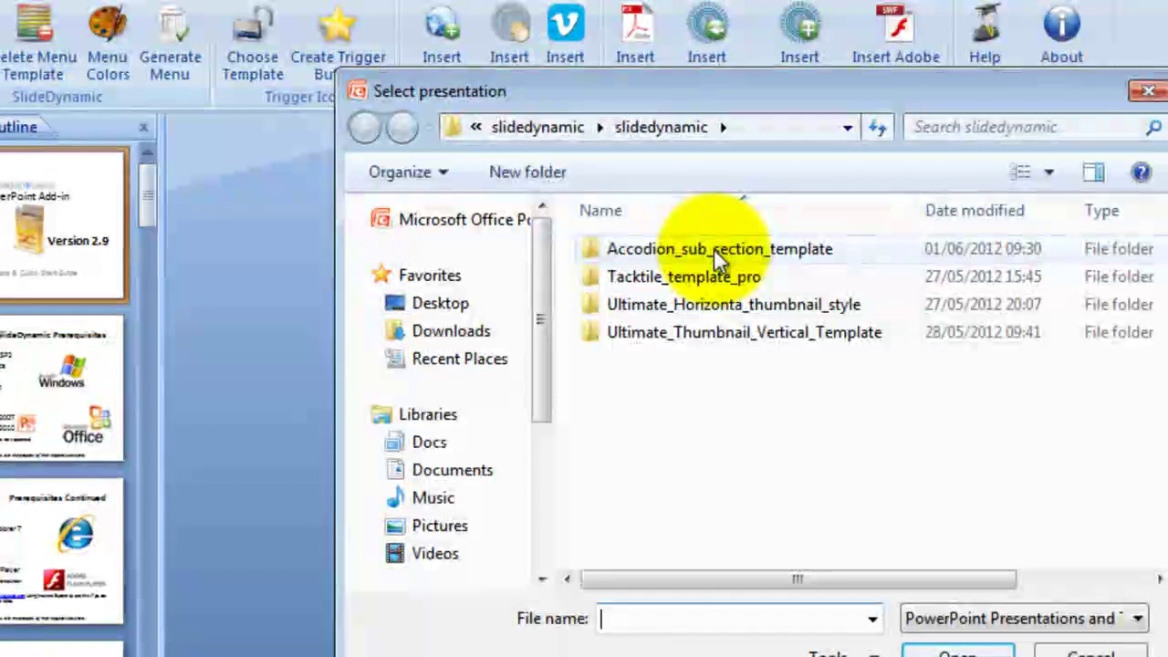
{"action": "left_click", "coordinate": [713, 246]}
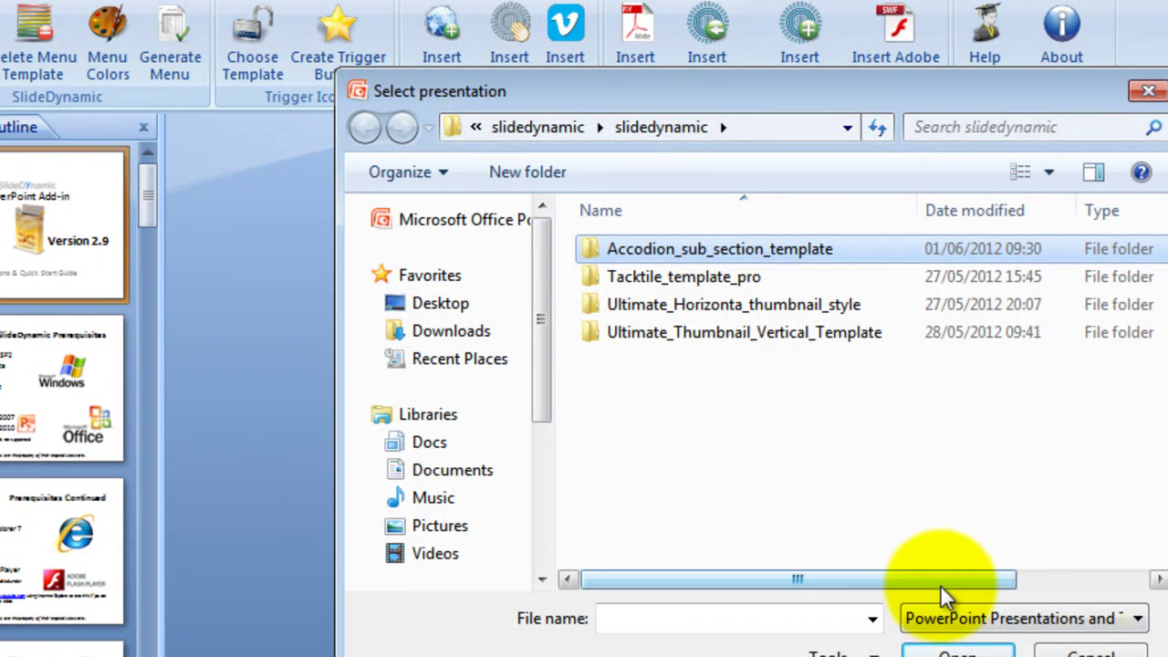
{"action": "left_click", "coordinate": [958, 649]}
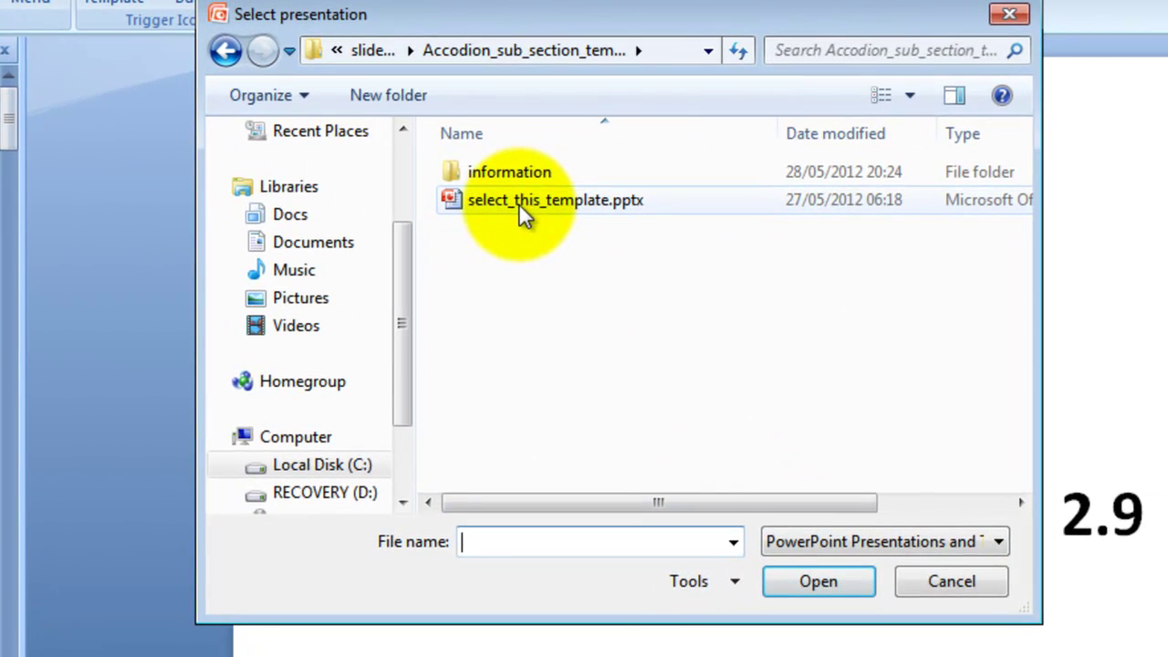
{"action": "left_click", "coordinate": [518, 203]}
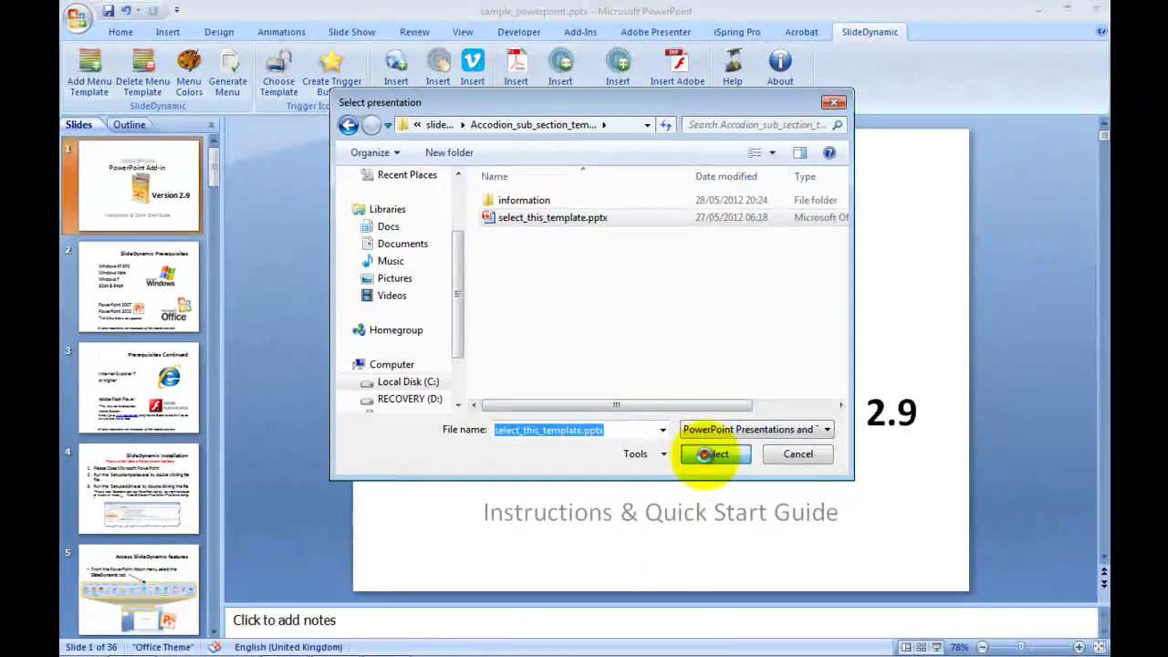
{"action": "left_click", "coordinate": [814, 577]}
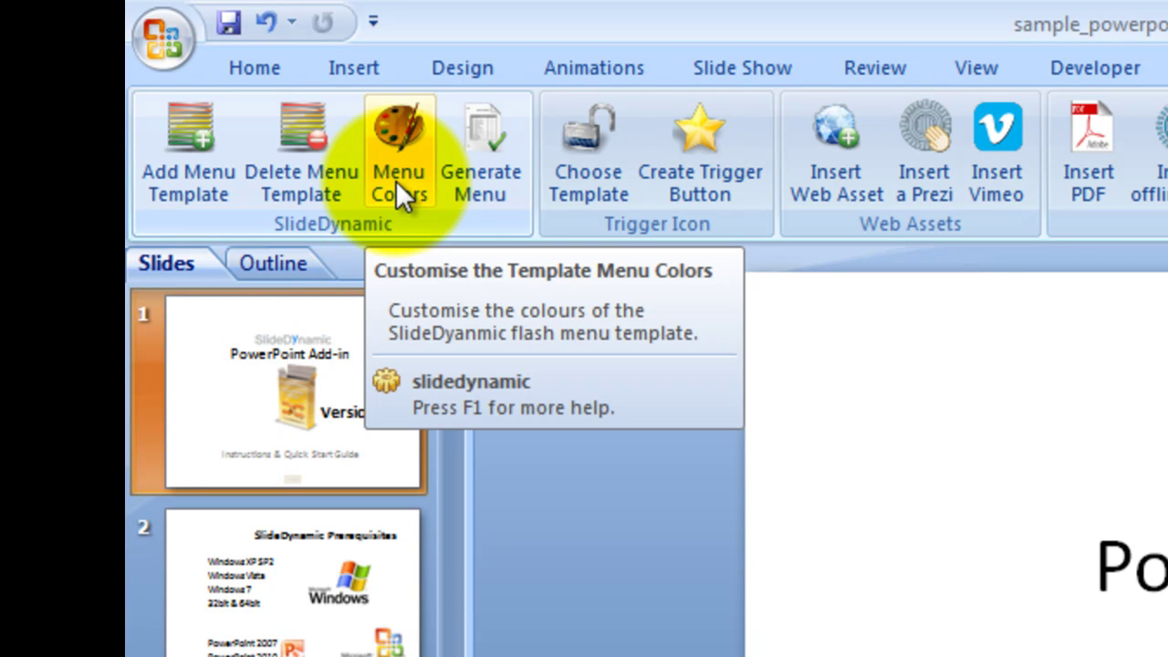
- Customise the template's menu colors by setting the button color to orange (255, 128, 0)
{"action": "left_click", "coordinate": [396, 180]}
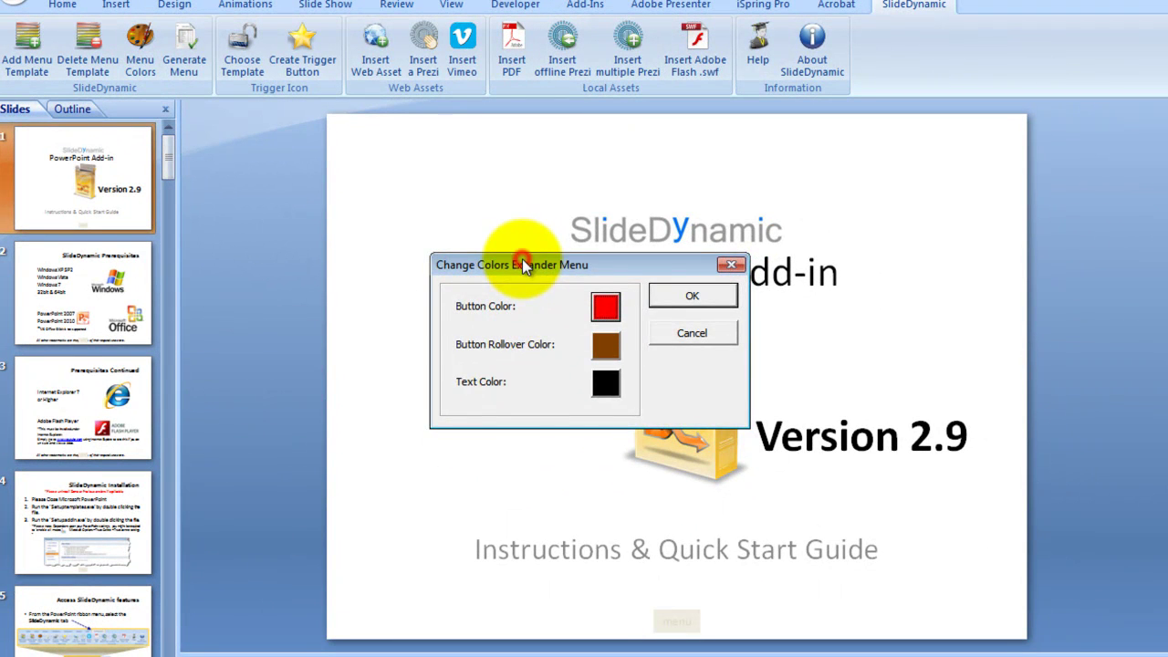
{"action": "left_click_drag", "start_coordinate": [521, 262], "coordinate": [370, 217]}
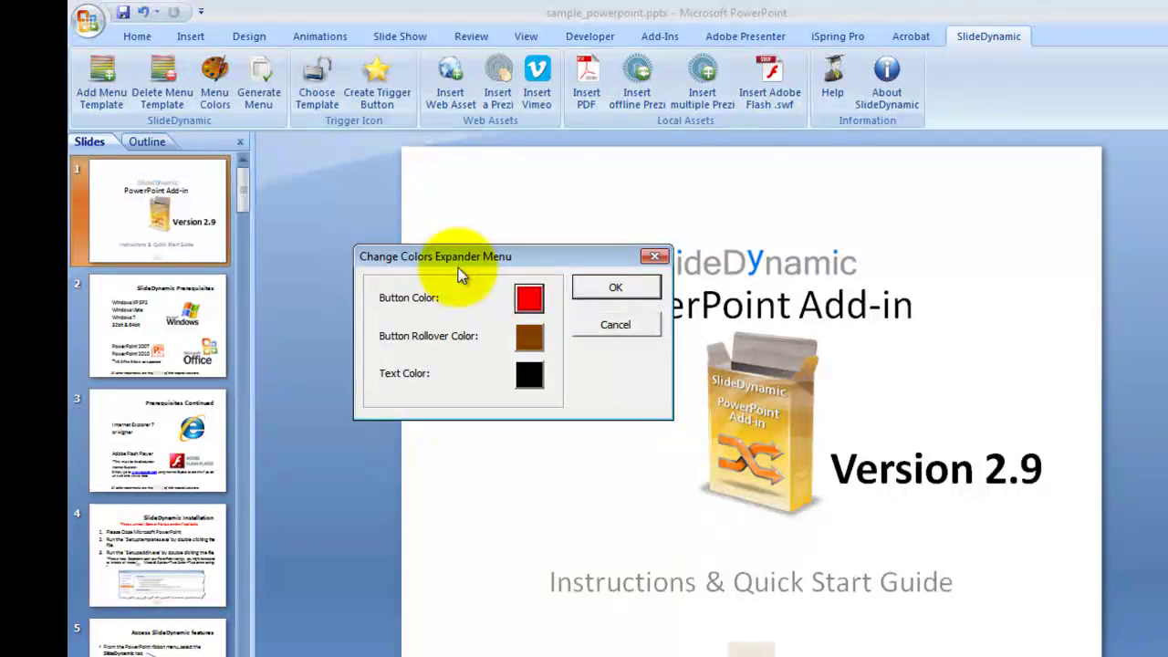
{"action": "left_click", "coordinate": [528, 301]}
{"action": "left_click", "coordinate": [115, 115]}
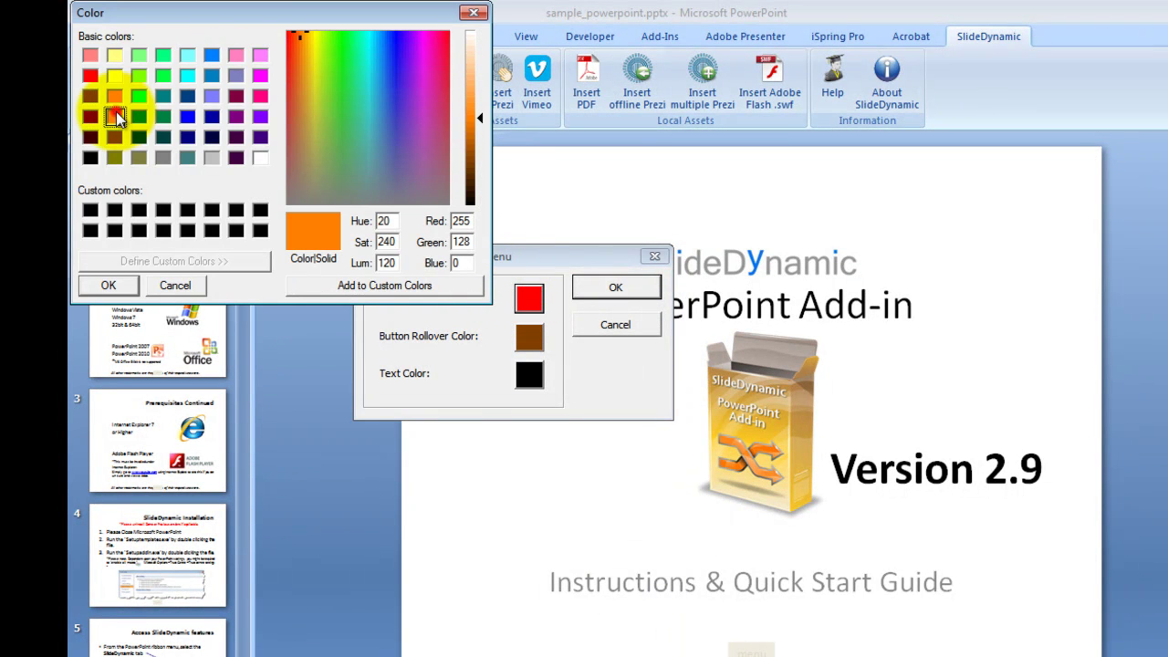
{"action": "left_click", "coordinate": [109, 286]}
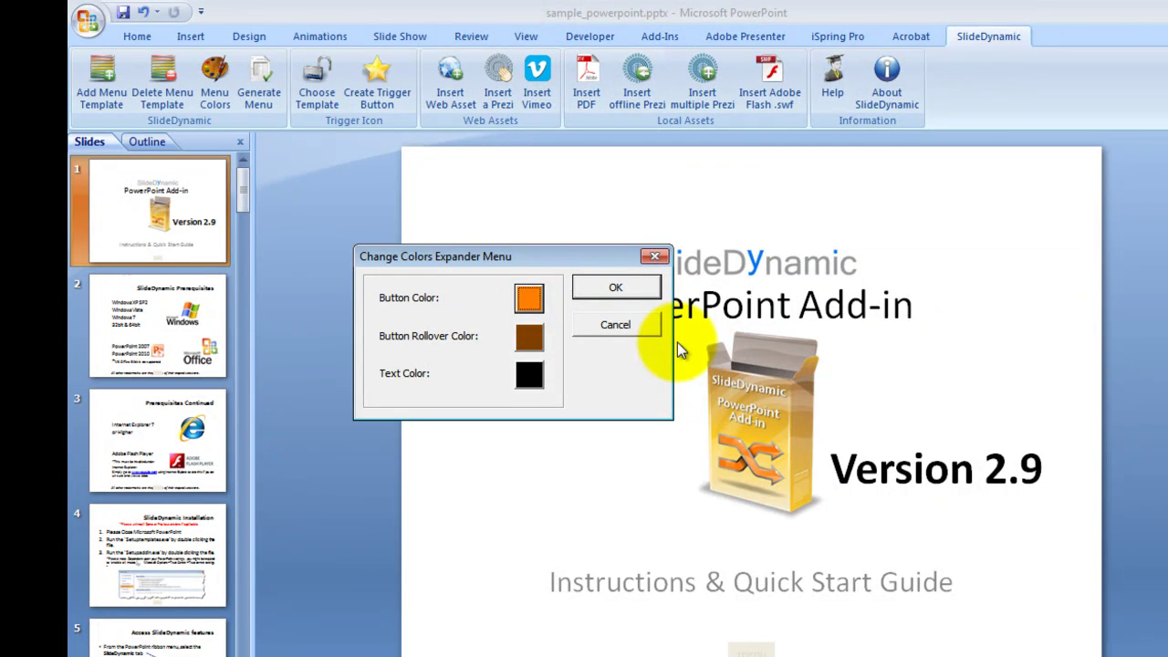
- Set the menu's button rollover color to blue and its text color to white, and apply the colors
{"action": "left_click", "coordinate": [530, 335]}
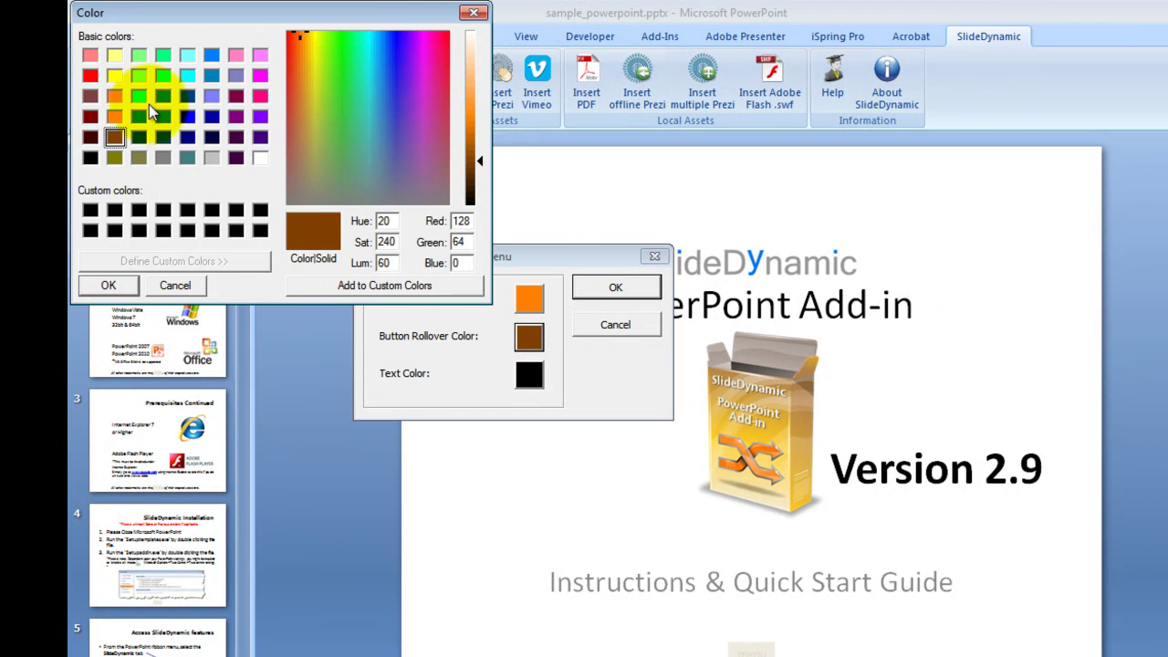
{"action": "left_click", "coordinate": [189, 115]}
{"action": "left_click", "coordinate": [108, 285]}
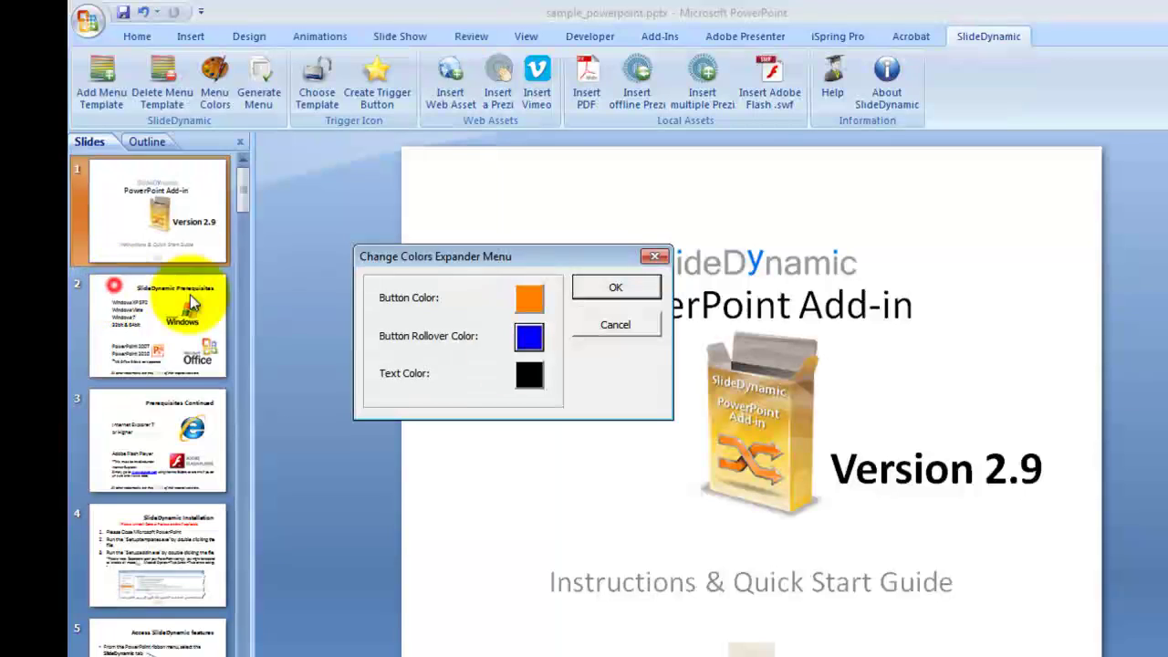
{"action": "left_click", "coordinate": [518, 385]}
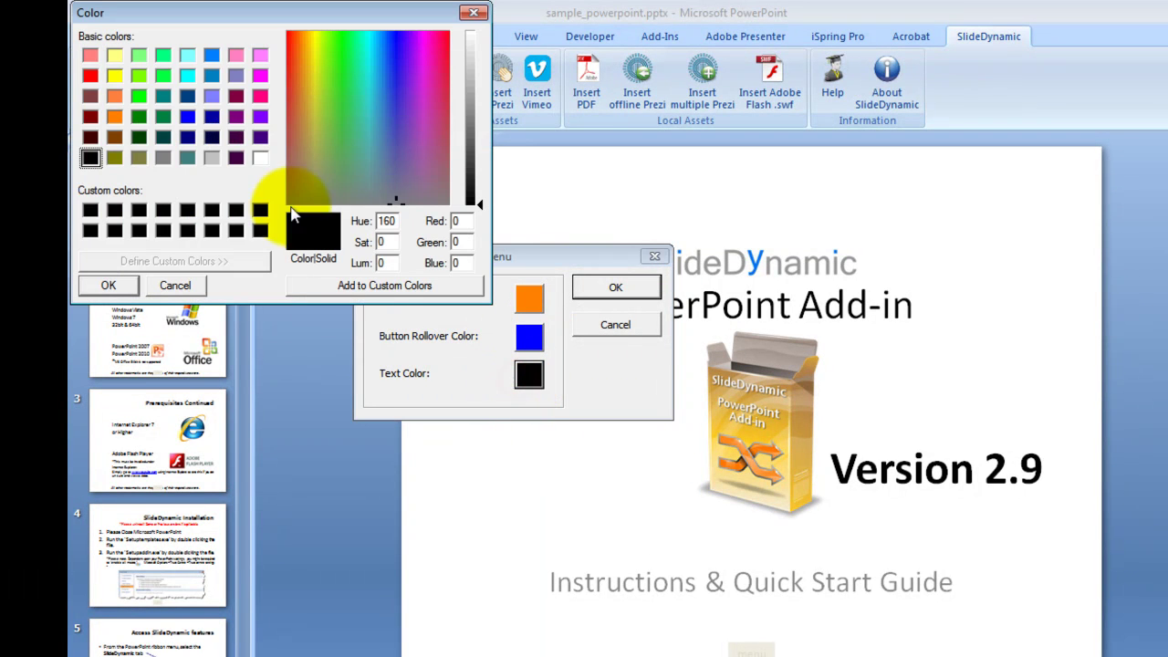
{"action": "left_click", "coordinate": [262, 155]}
{"action": "left_click", "coordinate": [122, 287]}
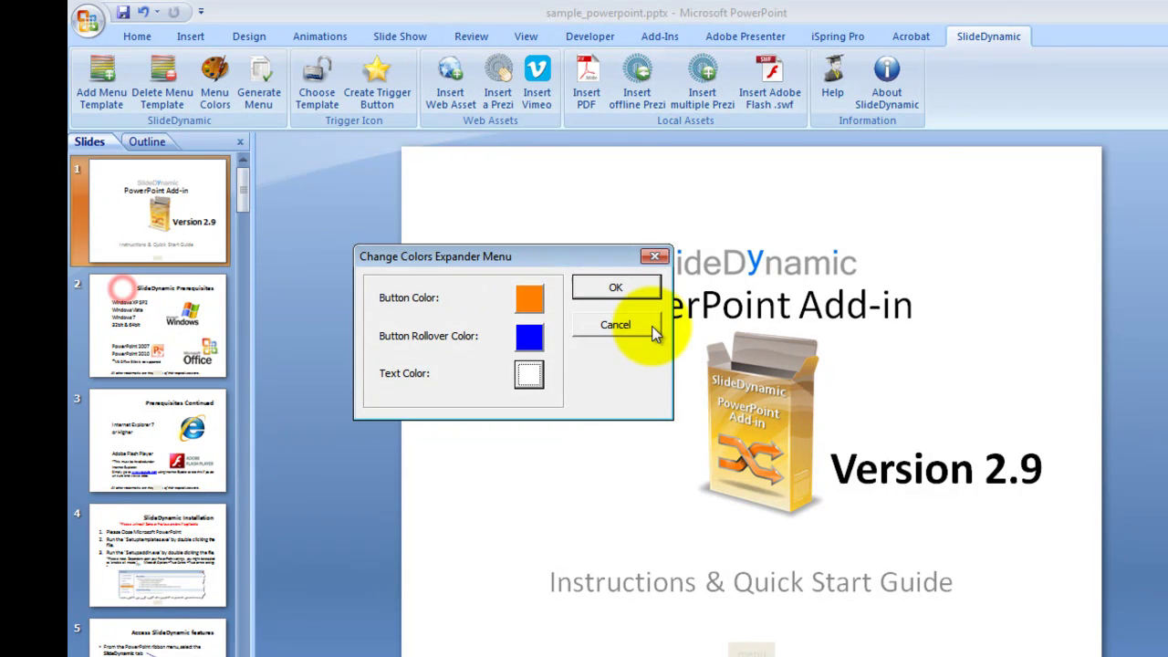
{"action": "left_click", "coordinate": [642, 286]}
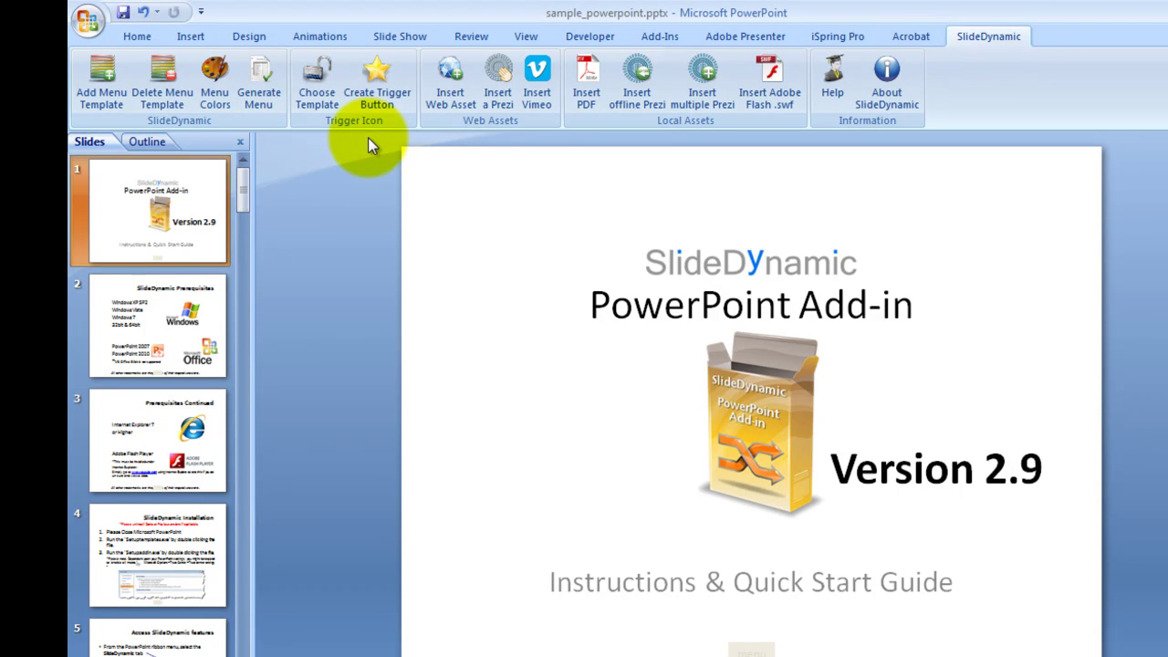
- Generate the menu with SlideDynamic Installation, Navigation Automation, Complete the process and Embedding PDF Documents selected as section headings
{"action": "left_click", "coordinate": [256, 78]}
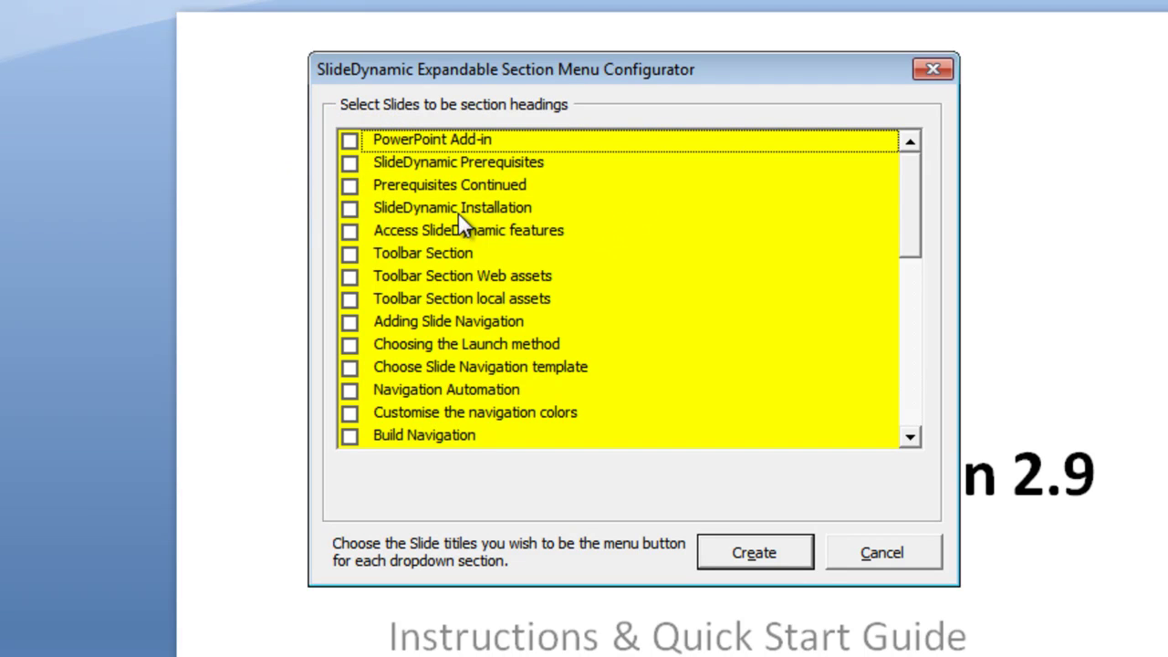
{"action": "left_click", "coordinate": [348, 208]}
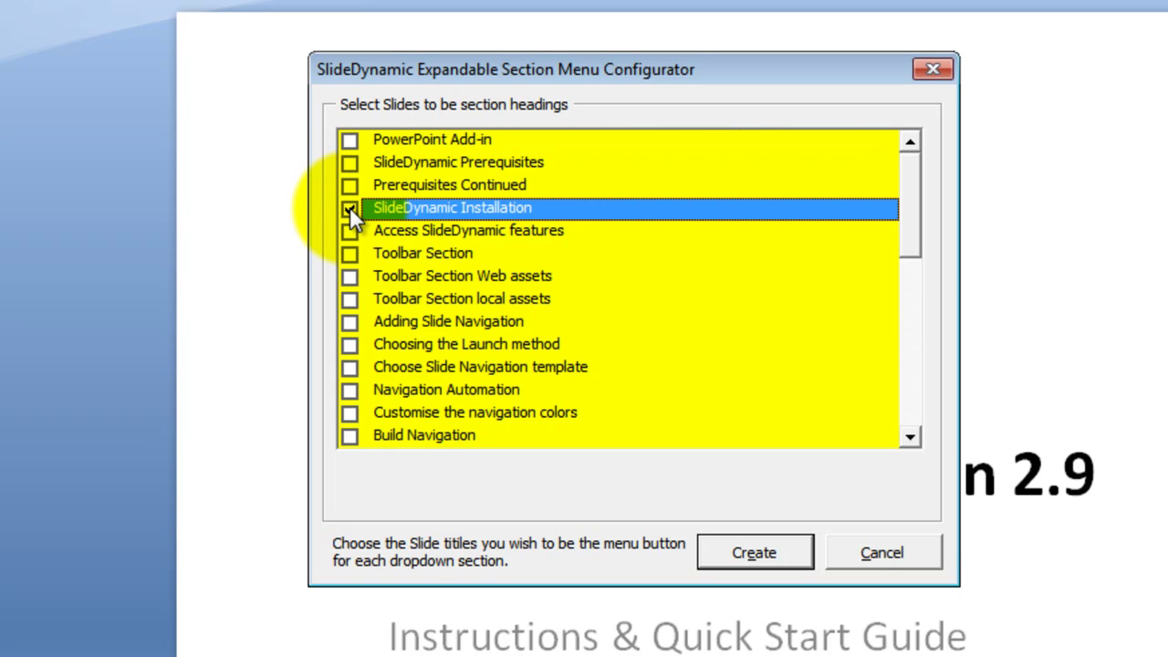
{"action": "left_click_drag", "start_coordinate": [912, 191], "coordinate": [909, 225]}
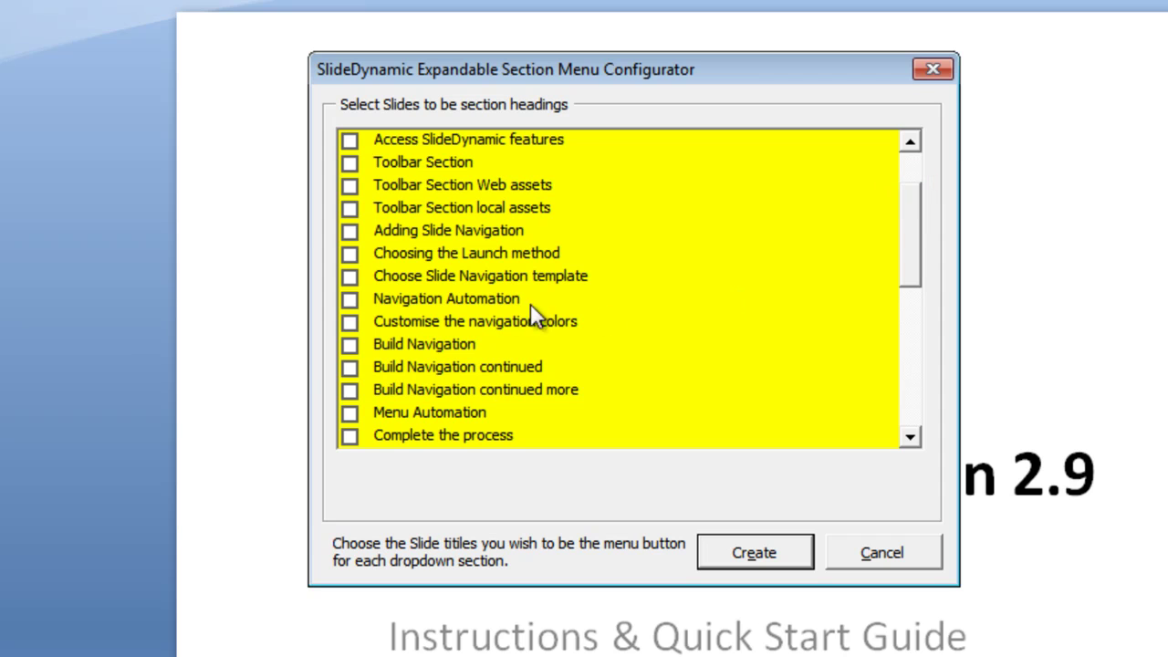
{"action": "left_click", "coordinate": [348, 300]}
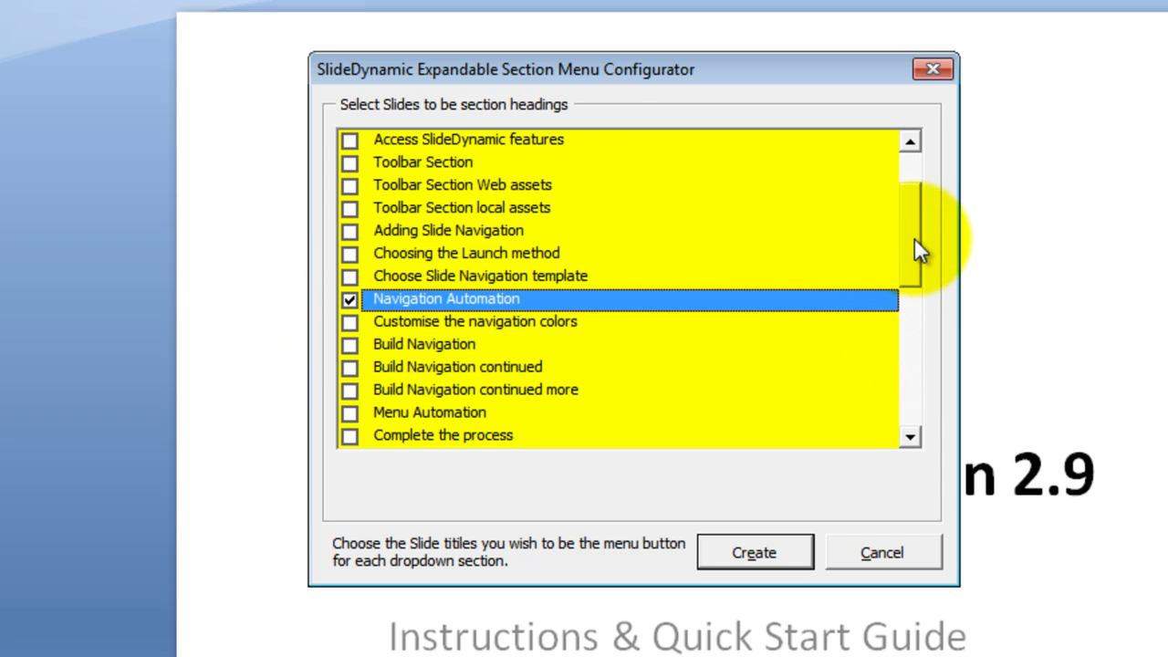
{"action": "left_click_drag", "start_coordinate": [914, 238], "coordinate": [915, 281]}
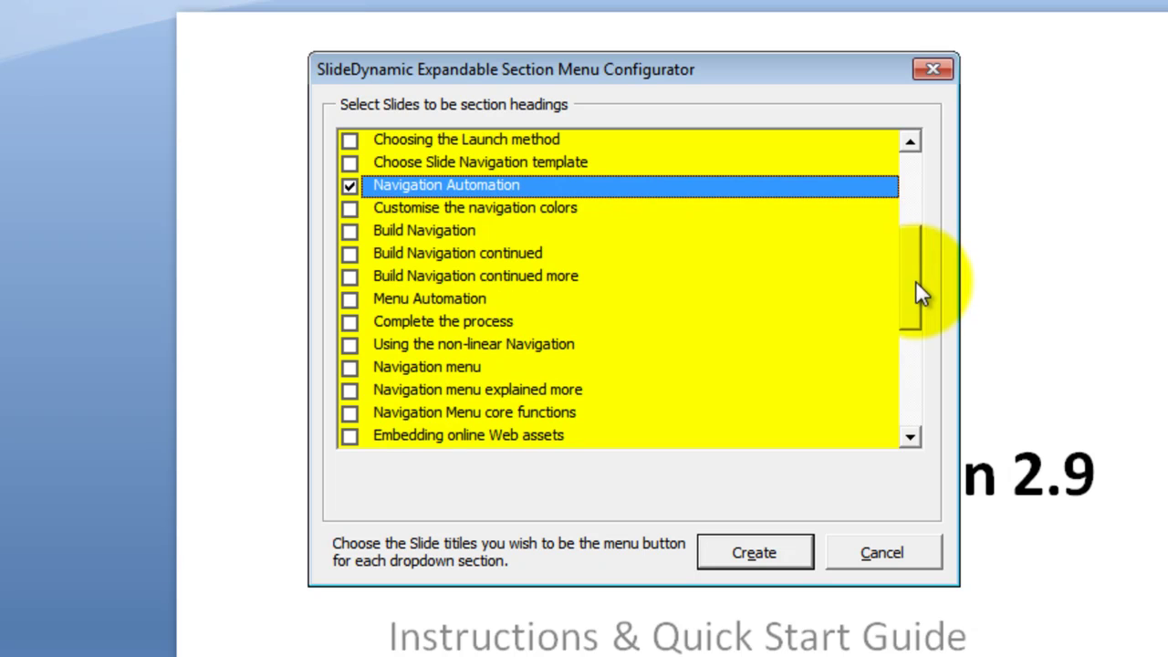
{"action": "left_click", "coordinate": [349, 321]}
{"action": "left_click_drag", "start_coordinate": [913, 299], "coordinate": [917, 358]}
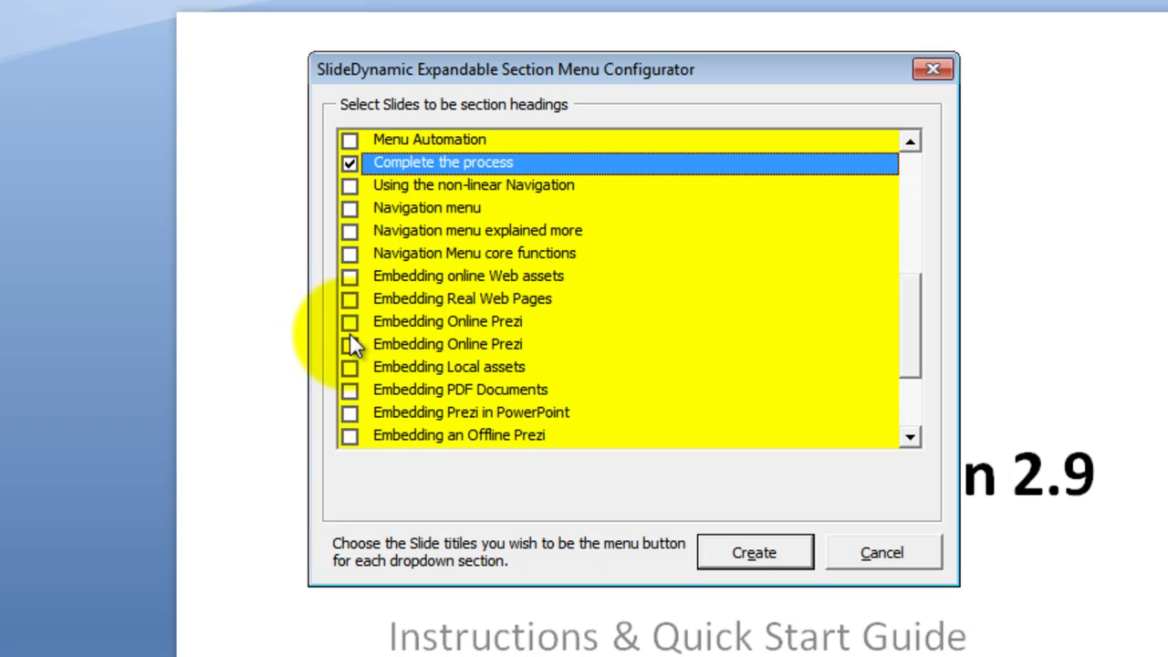
{"action": "left_click", "coordinate": [349, 390]}
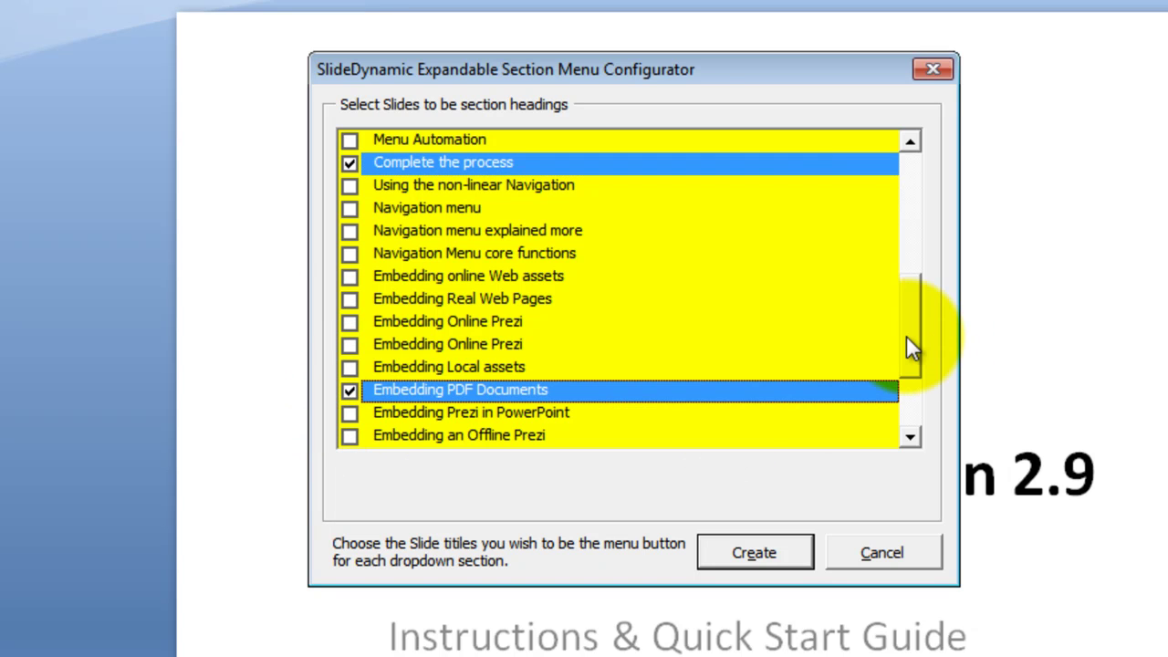
- Review the selected section headings and create the expandable section menu
{"action": "left_click_drag", "start_coordinate": [913, 347], "coordinate": [927, 185]}
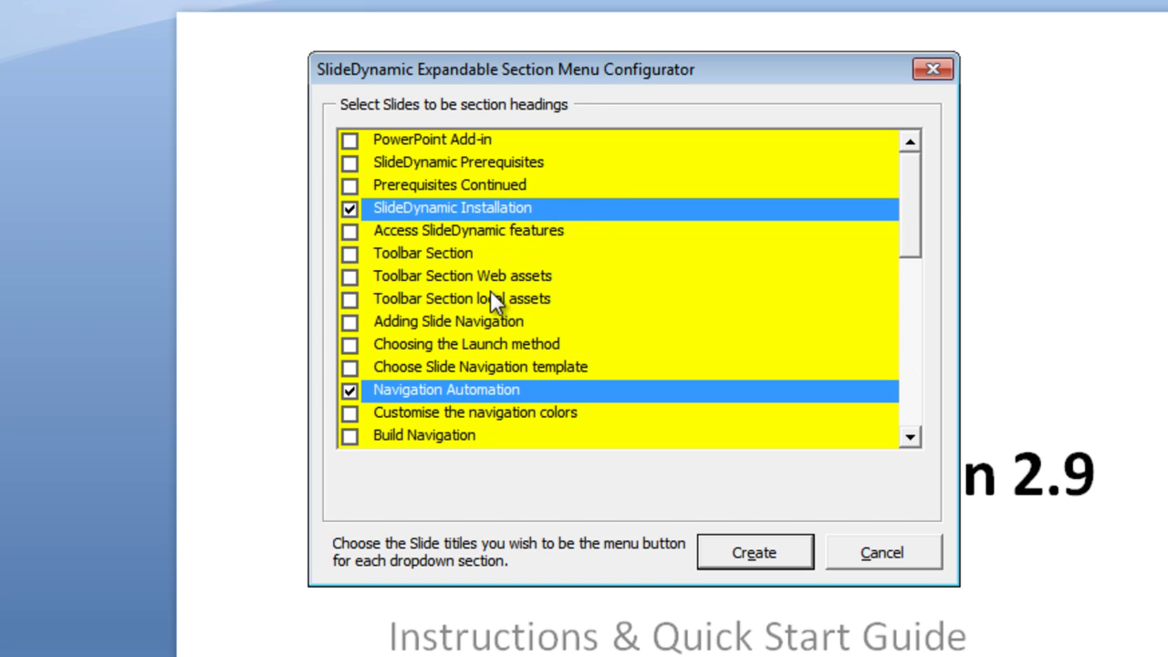
{"action": "left_click_drag", "start_coordinate": [909, 219], "coordinate": [929, 274]}
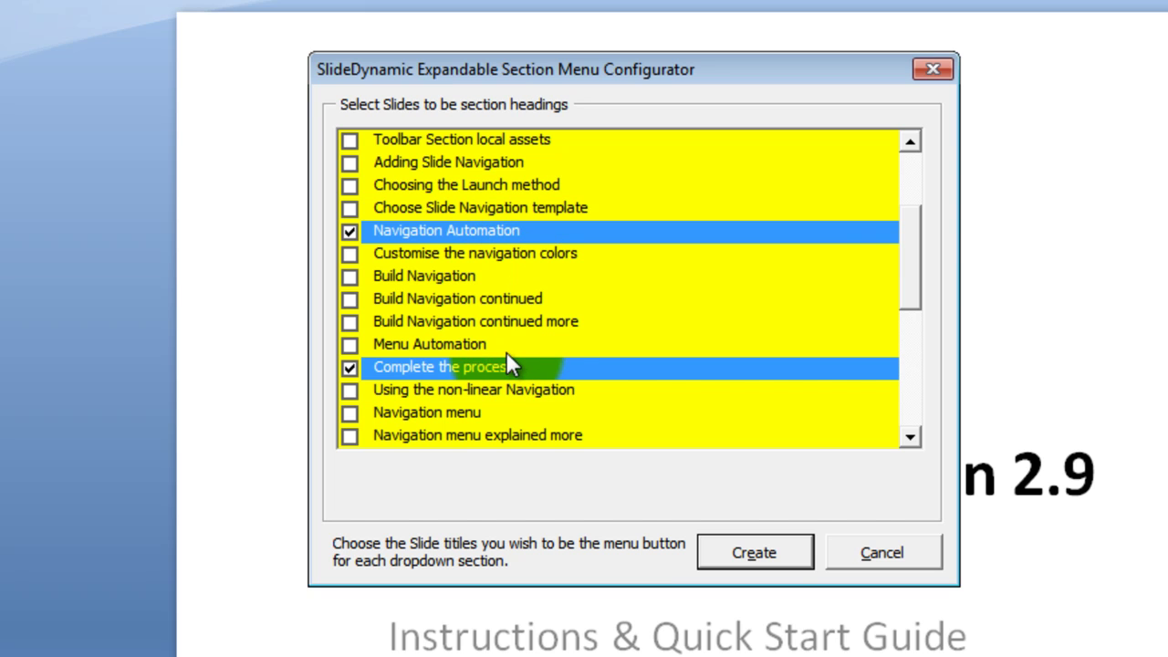
{"action": "left_click_drag", "start_coordinate": [920, 220], "coordinate": [917, 265]}
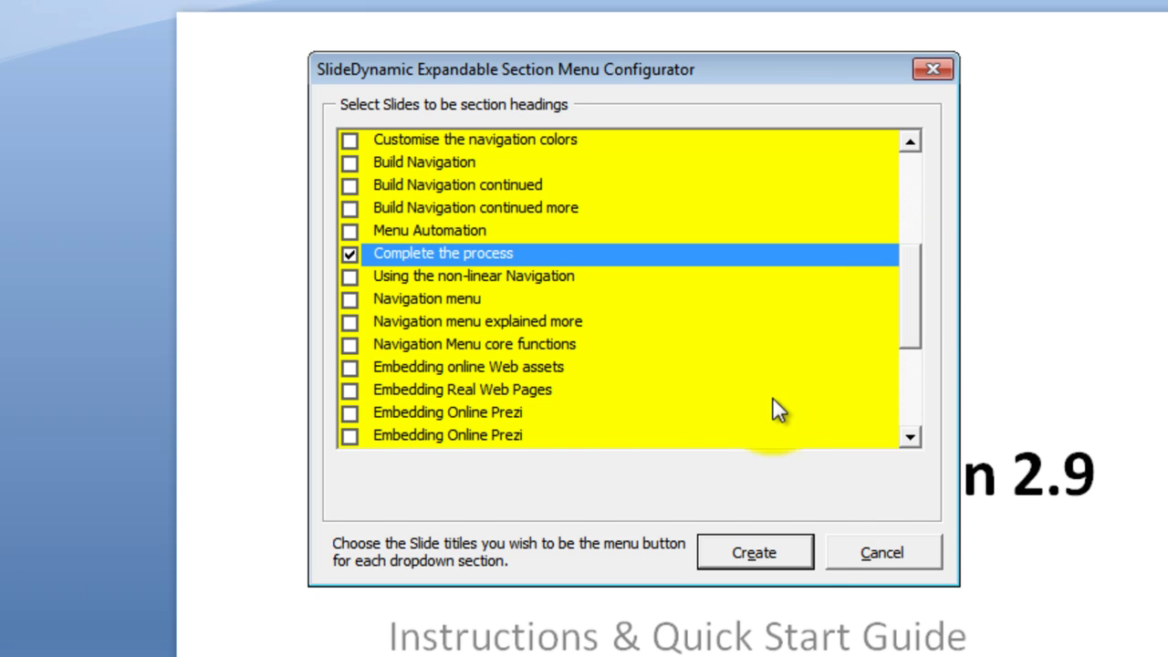
{"action": "left_click", "coordinate": [754, 552]}
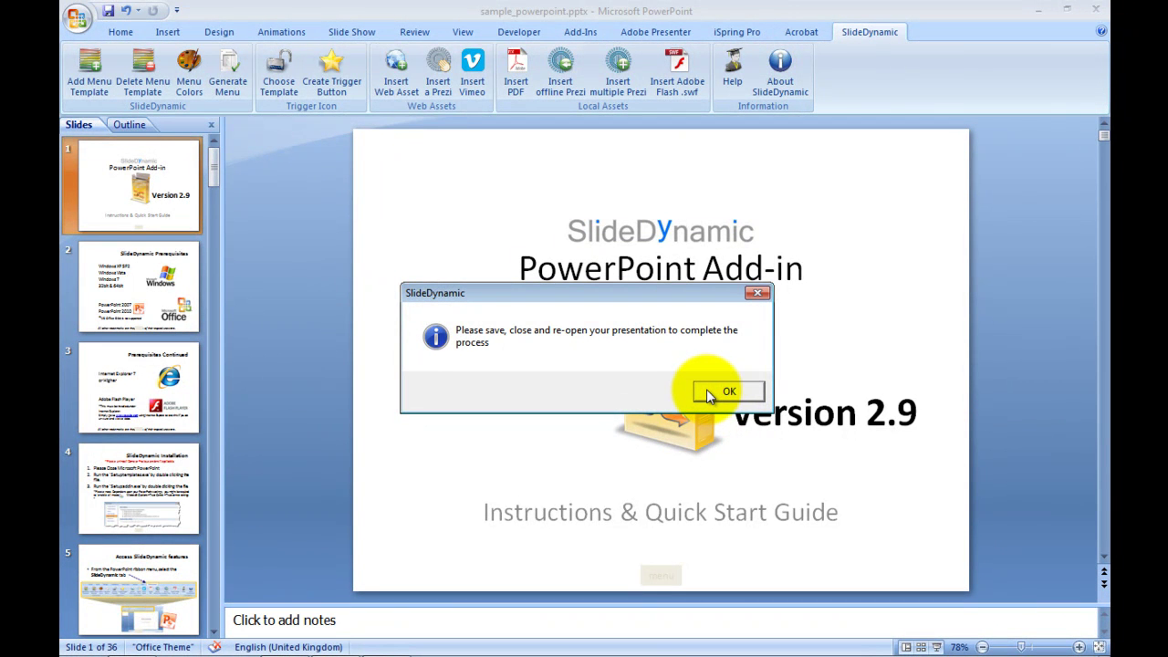
{"action": "left_click", "coordinate": [716, 392]}
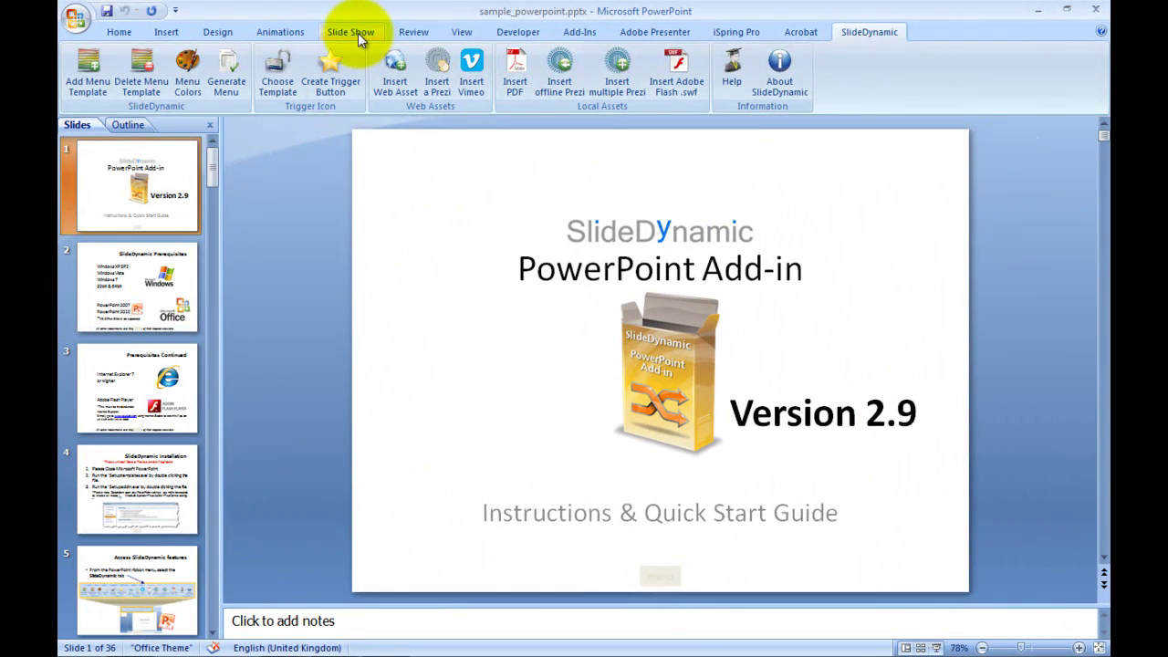
- Run the slide show to the SlideDynamic Installation slide and open the on-slide navigation menu
{"action": "left_click", "coordinate": [358, 33]}
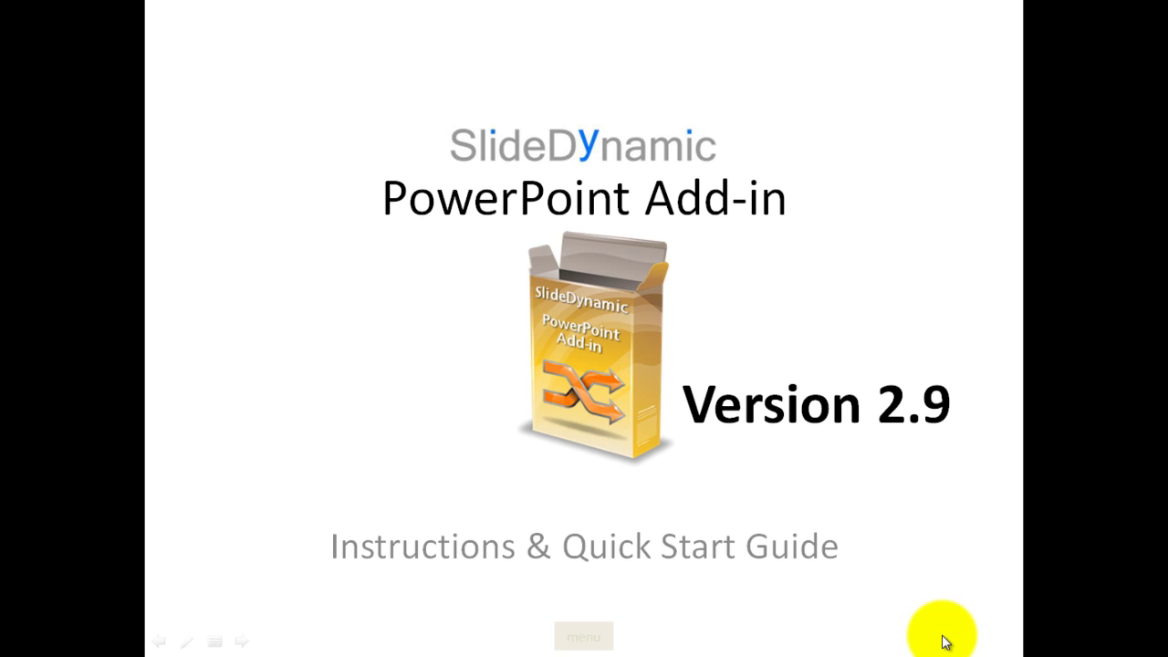
{"action": "left_click", "coordinate": [857, 489]}
{"action": "left_click", "coordinate": [857, 490]}
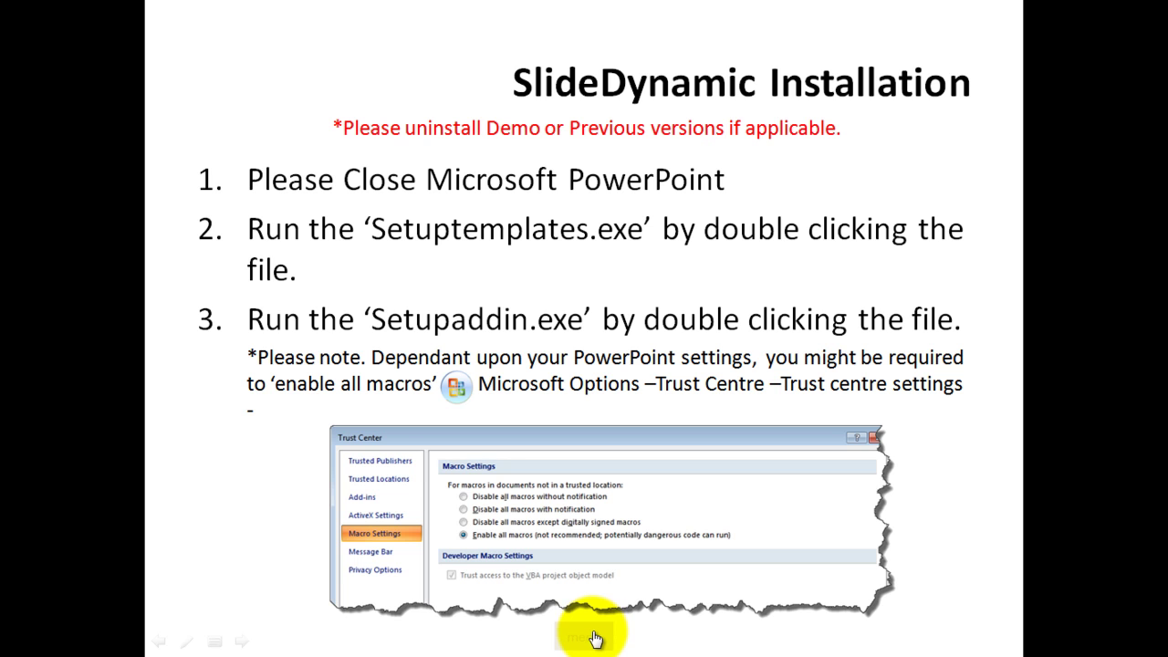
{"action": "left_click", "coordinate": [593, 637]}
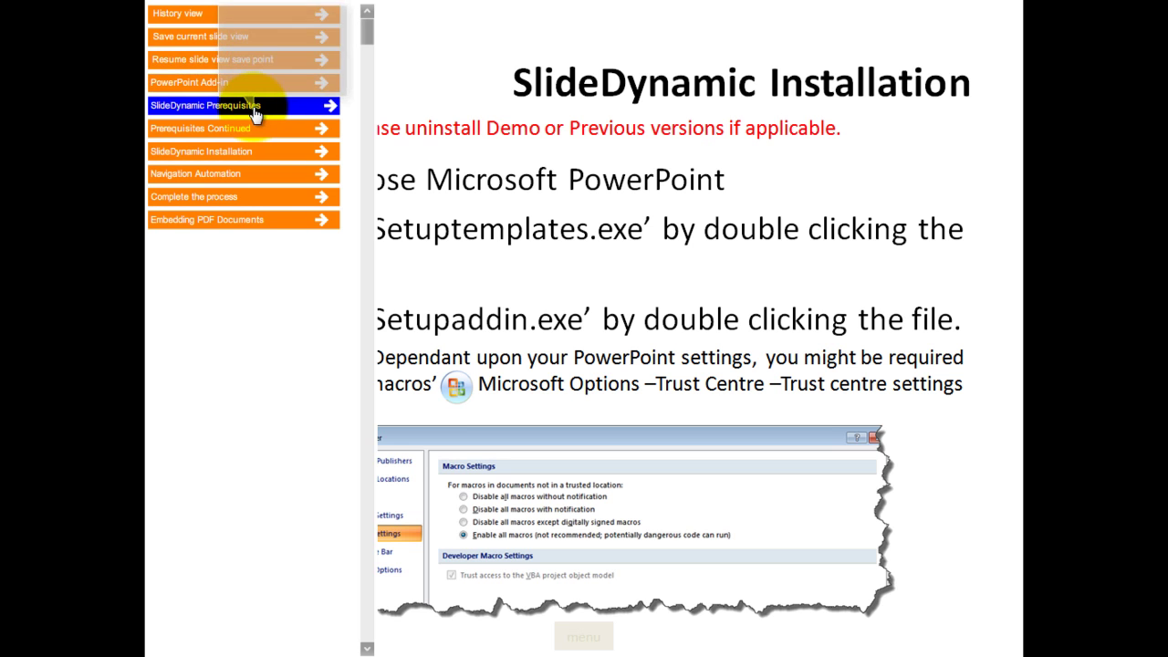
{"action": "mouse_move", "coordinate": [255, 111]}
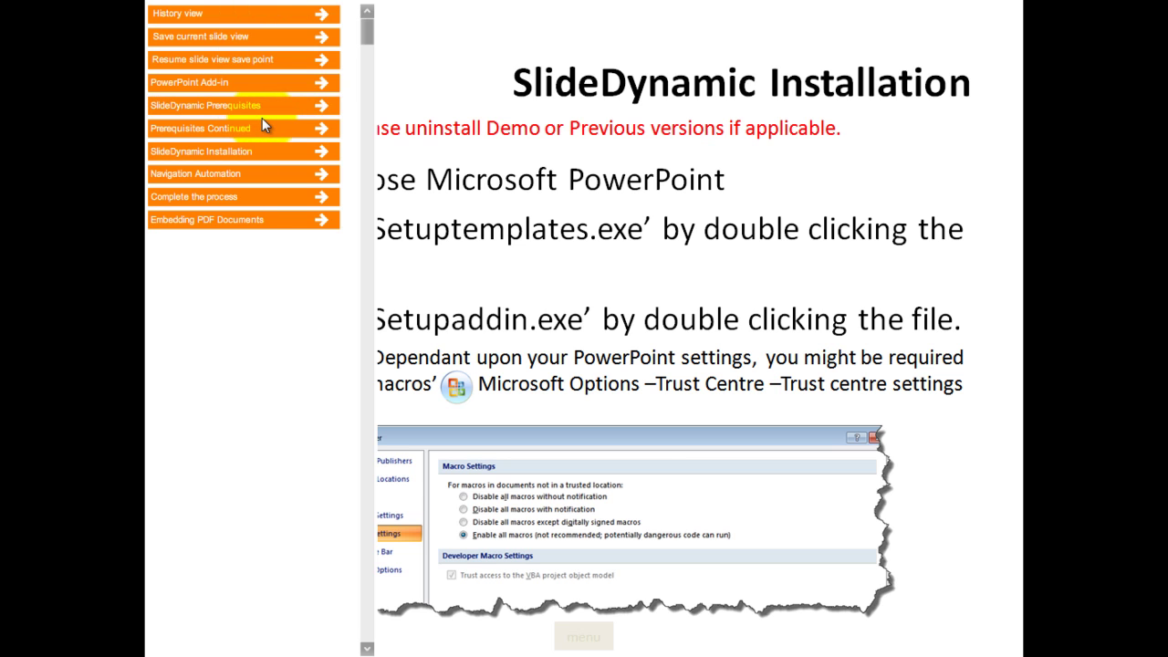
- Expand the SlideDynamic Installation and Navigation Automation sections of the on-slide menu and go to the Build Navigation slide
{"action": "left_click", "coordinate": [210, 157]}
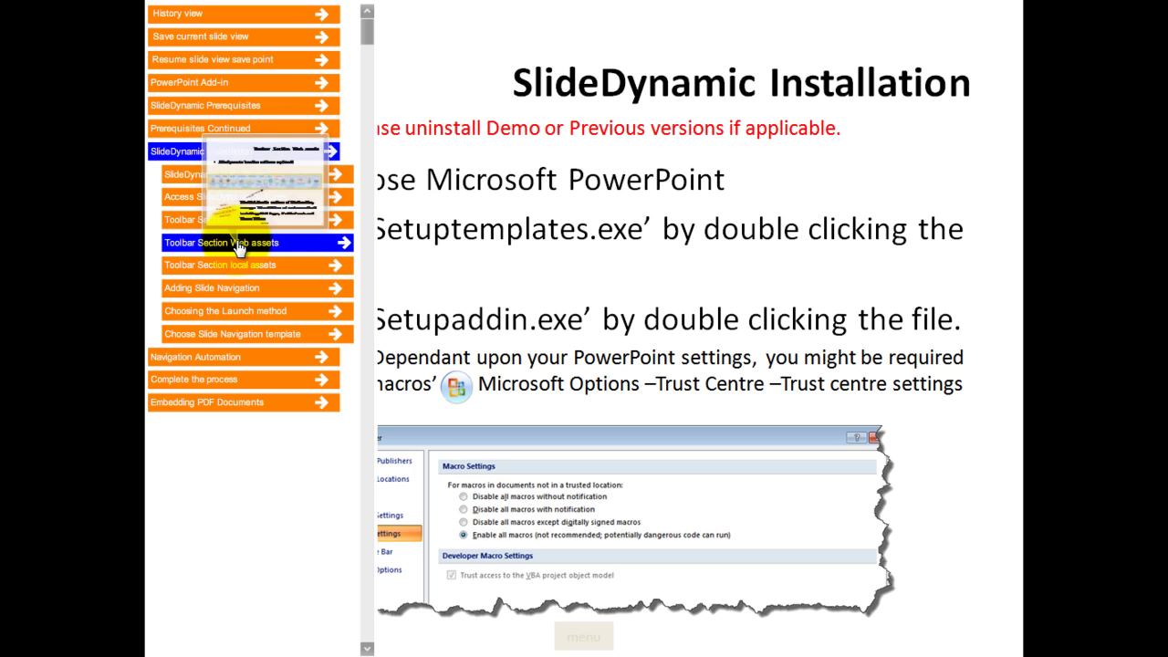
{"action": "left_click", "coordinate": [255, 358]}
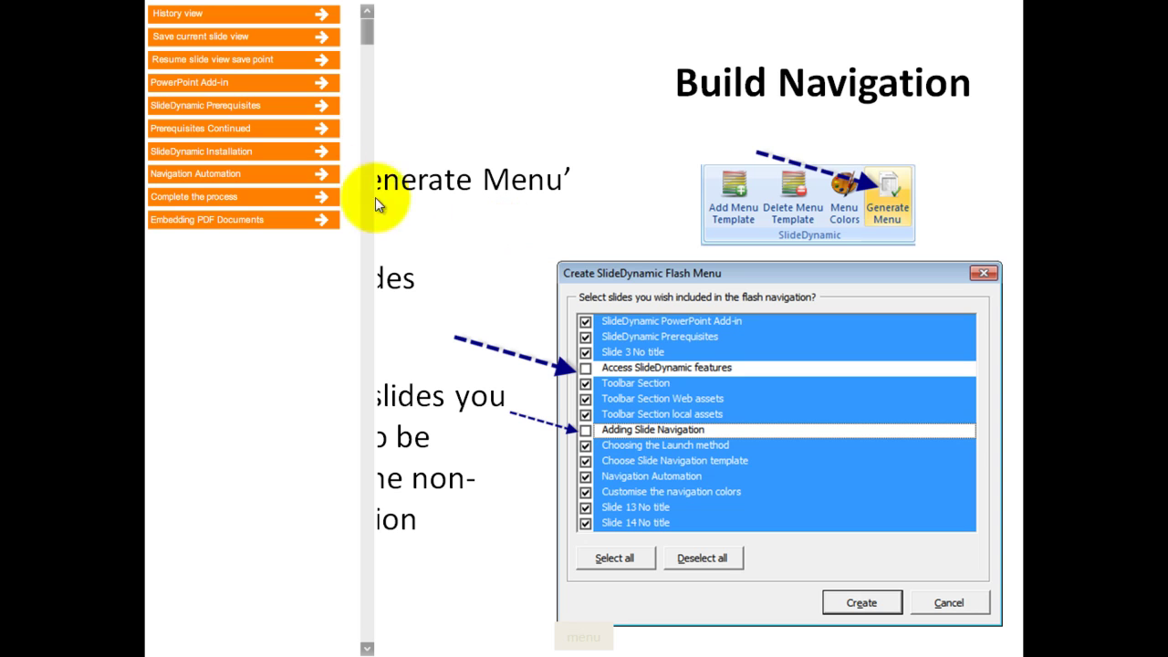
{"action": "mouse_move", "coordinate": [271, 200]}
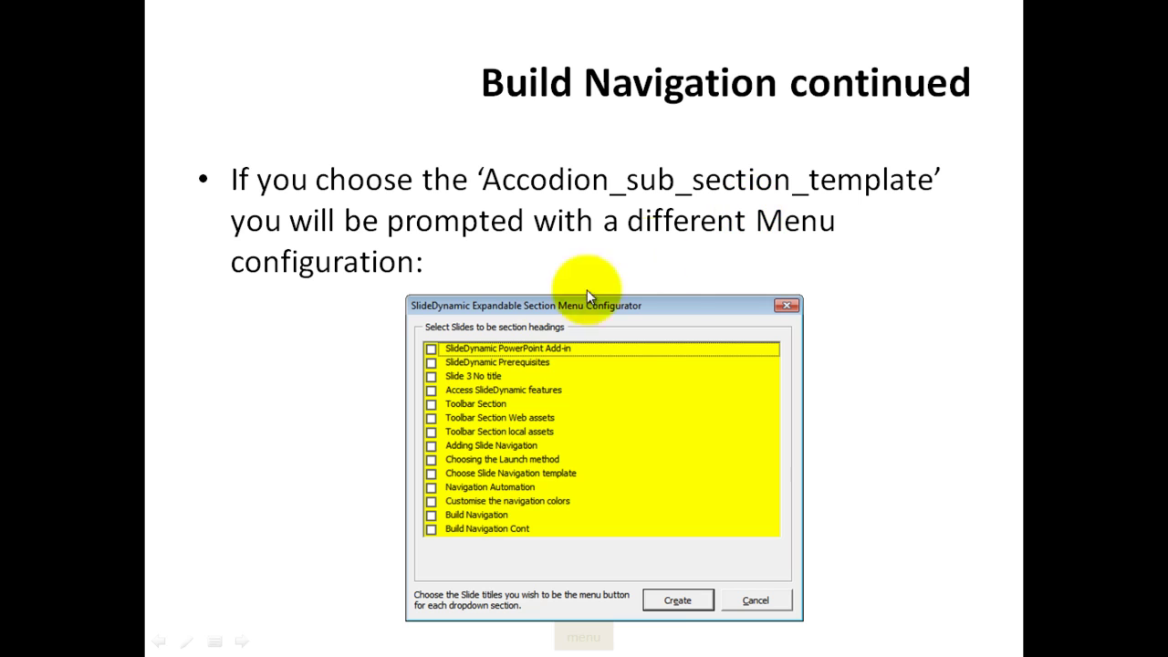
- Save the current slide view on the Build Navigation continued slide through the on-slide menu, and end the show
{"action": "left_click", "coordinate": [589, 639]}
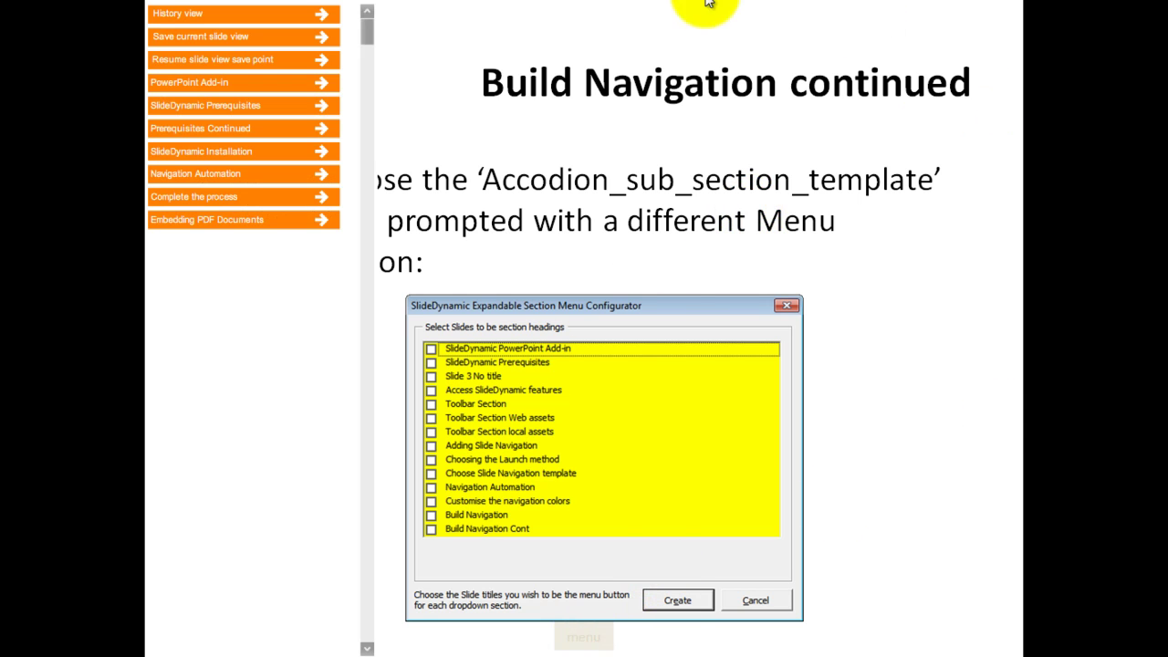
{"action": "left_click", "coordinate": [268, 41]}
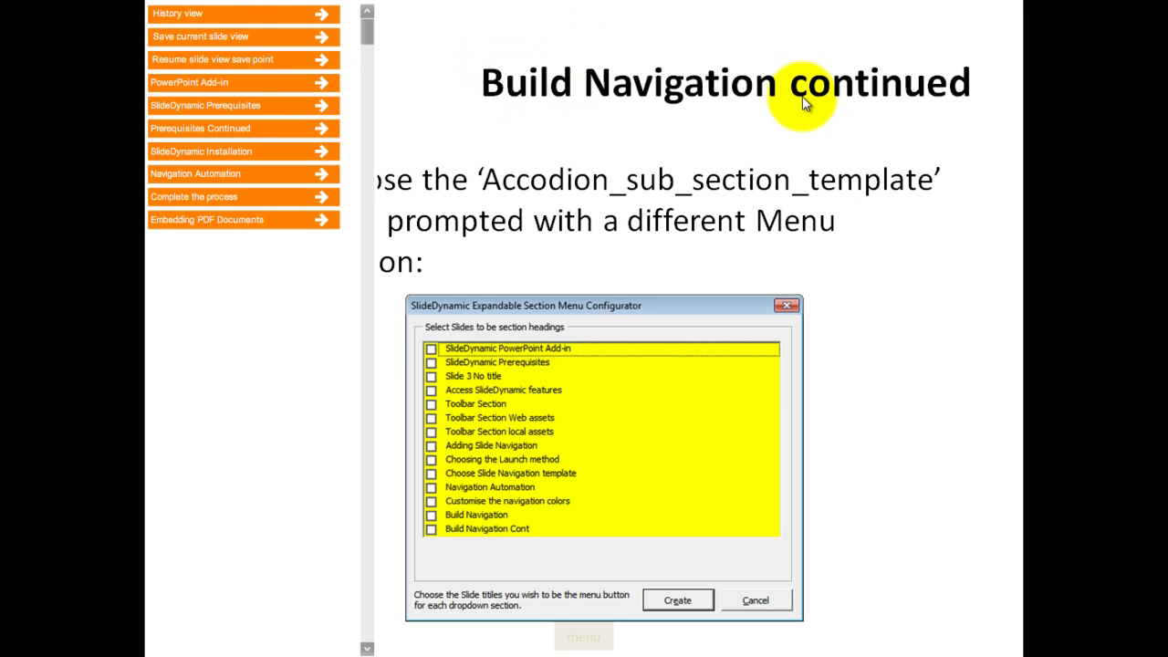
{"action": "right_click", "coordinate": [524, 258]}
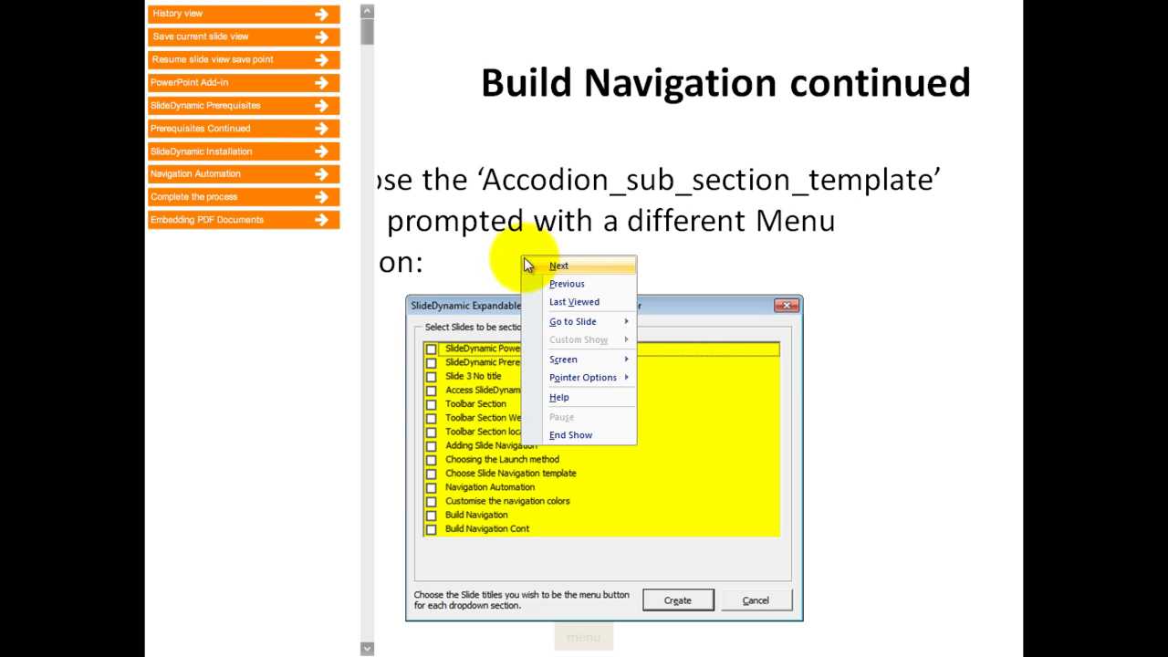
{"action": "left_click", "coordinate": [579, 440]}
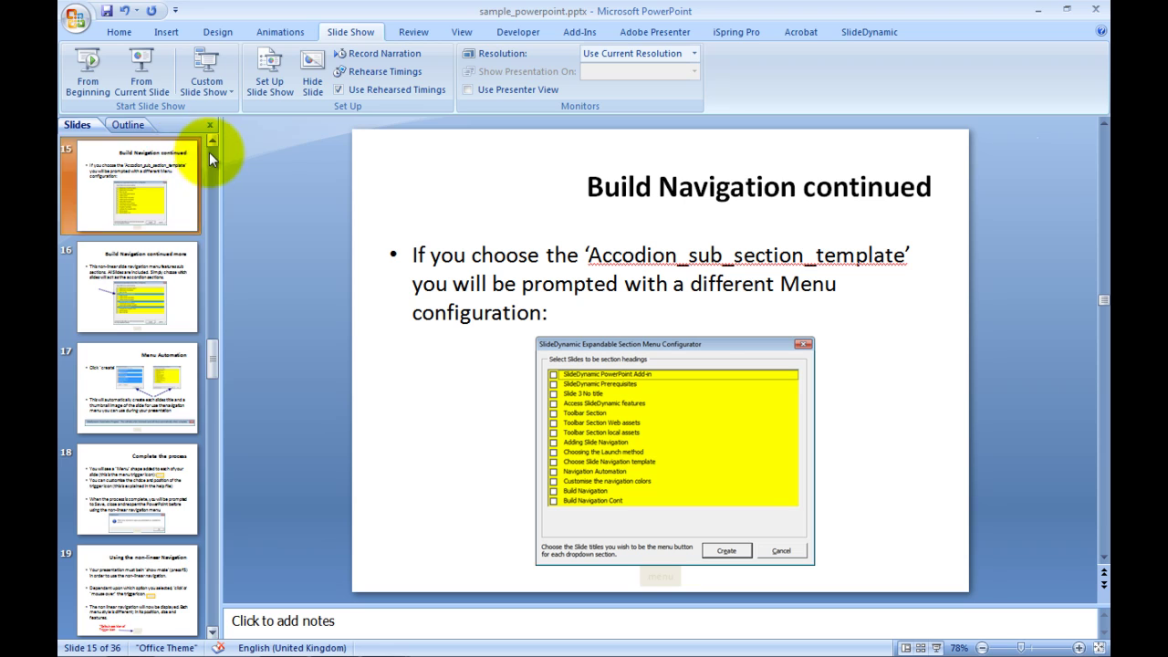
- Return to the first slide and run the slide show from there to the Prerequisites Continued slide
{"action": "scroll", "coordinate": [209, 149], "scroll_direction": "up", "scroll_amount": 10}
{"action": "left_click", "coordinate": [178, 160]}
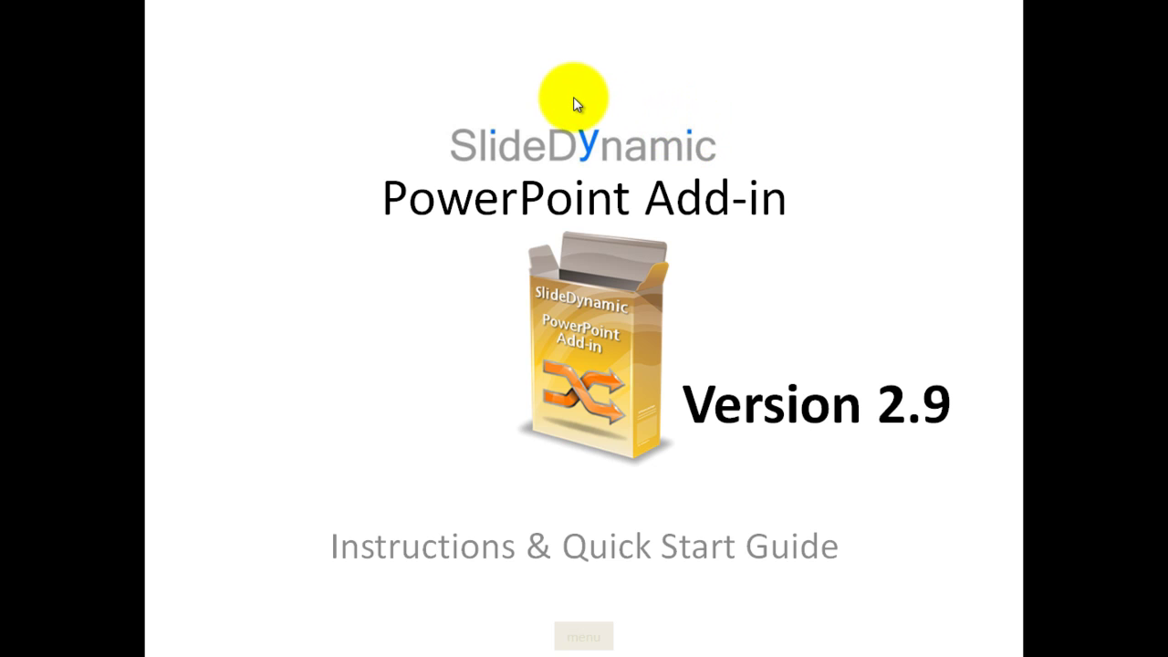
{"action": "left_click", "coordinate": [574, 99]}
{"action": "left_click", "coordinate": [965, 310]}
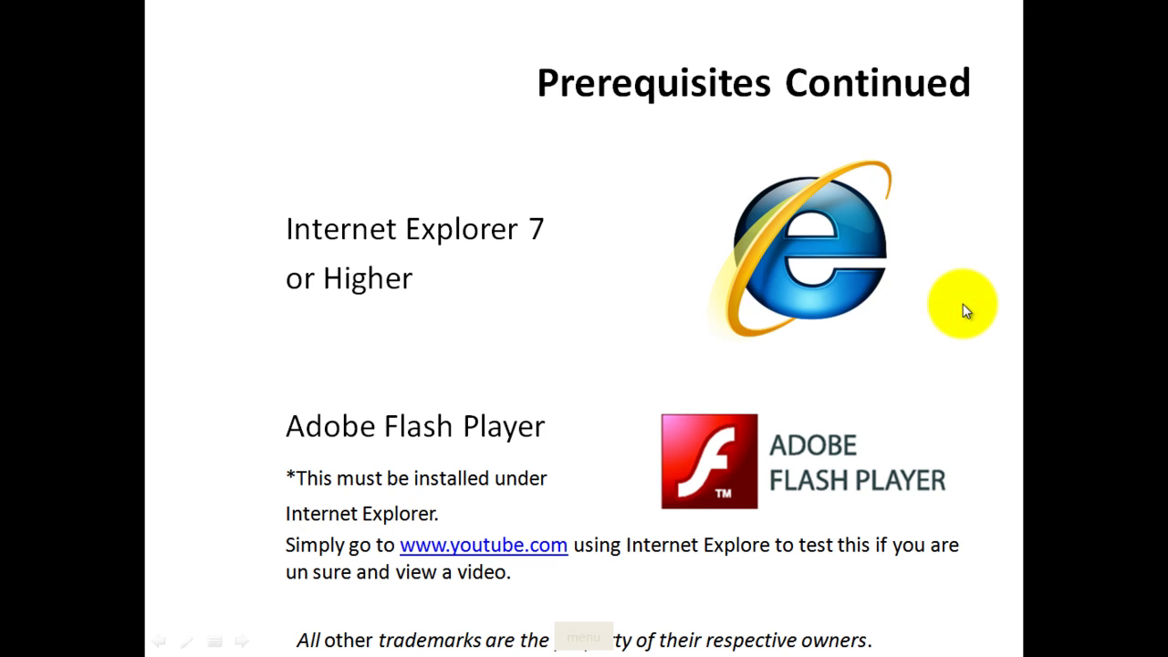
- Resume the saved slide view point from the on-slide menu and end the slide show
{"action": "left_click", "coordinate": [588, 639]}
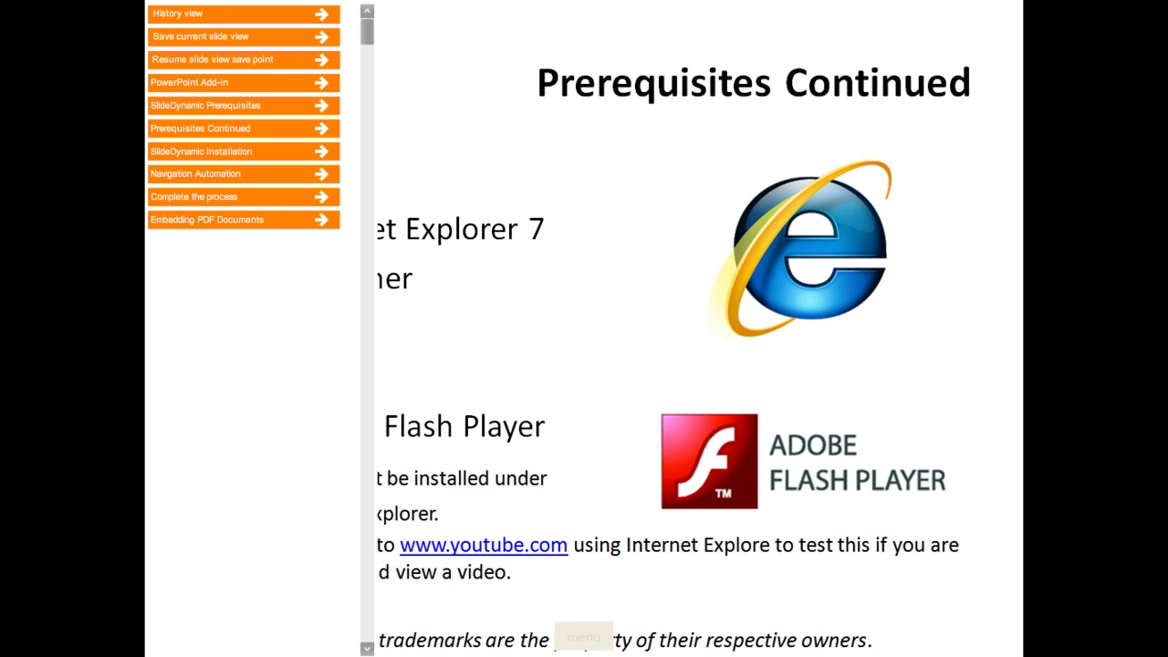
{"action": "left_click", "coordinate": [213, 63]}
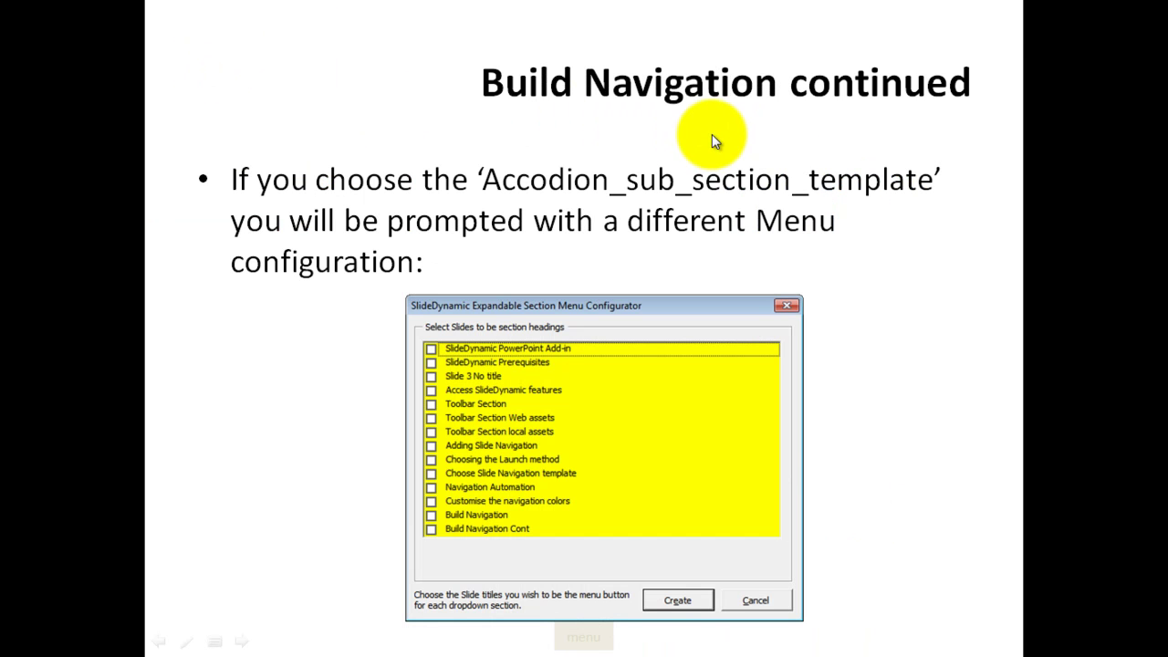
{"action": "right_click", "coordinate": [760, 323]}
{"action": "left_click", "coordinate": [762, 321]}
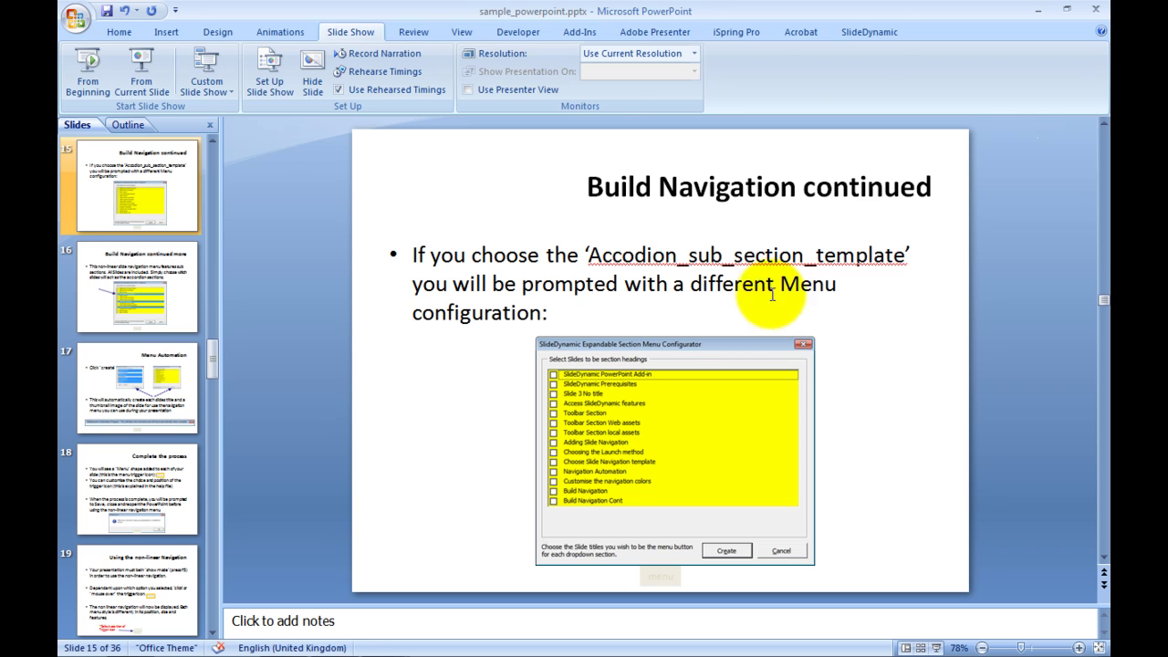
- Display the SlideDynamic add-in's commands
{"action": "left_click", "coordinate": [867, 35]}
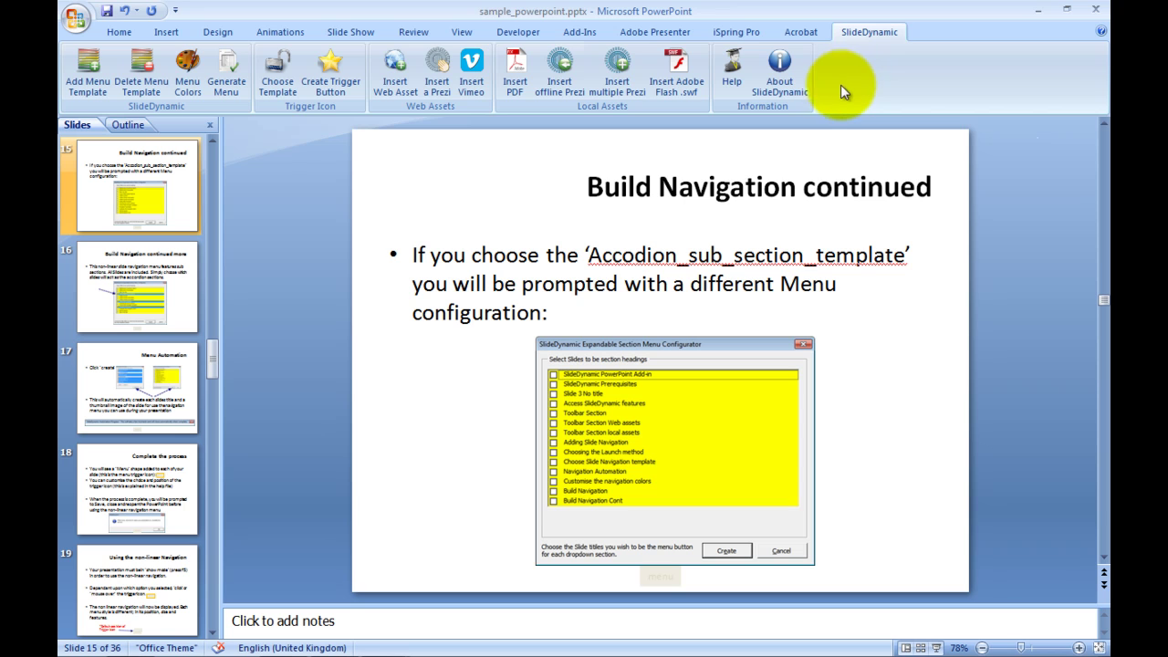